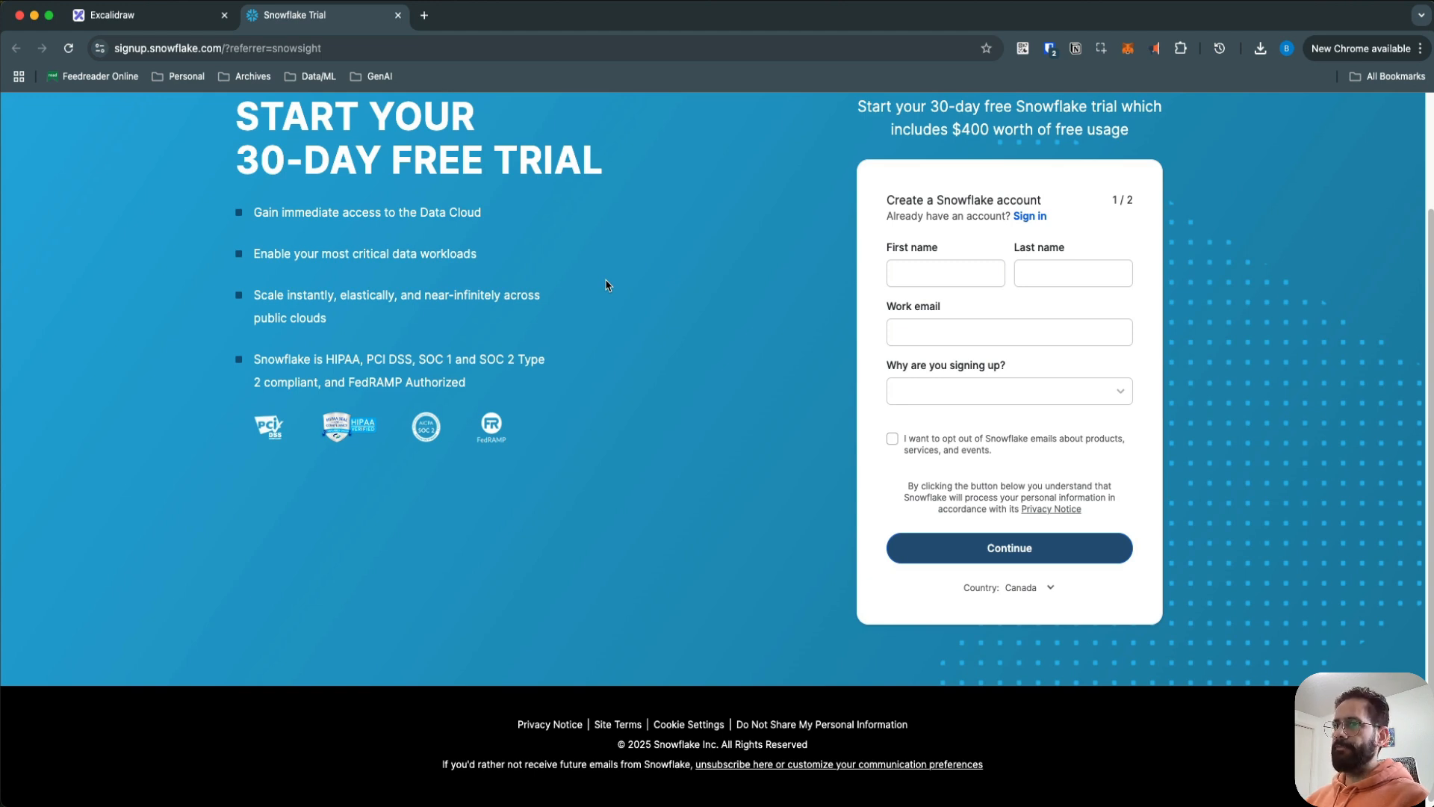
Step: Enter the first name and last name in the Snowflake trial sign-up form
click(918, 273)
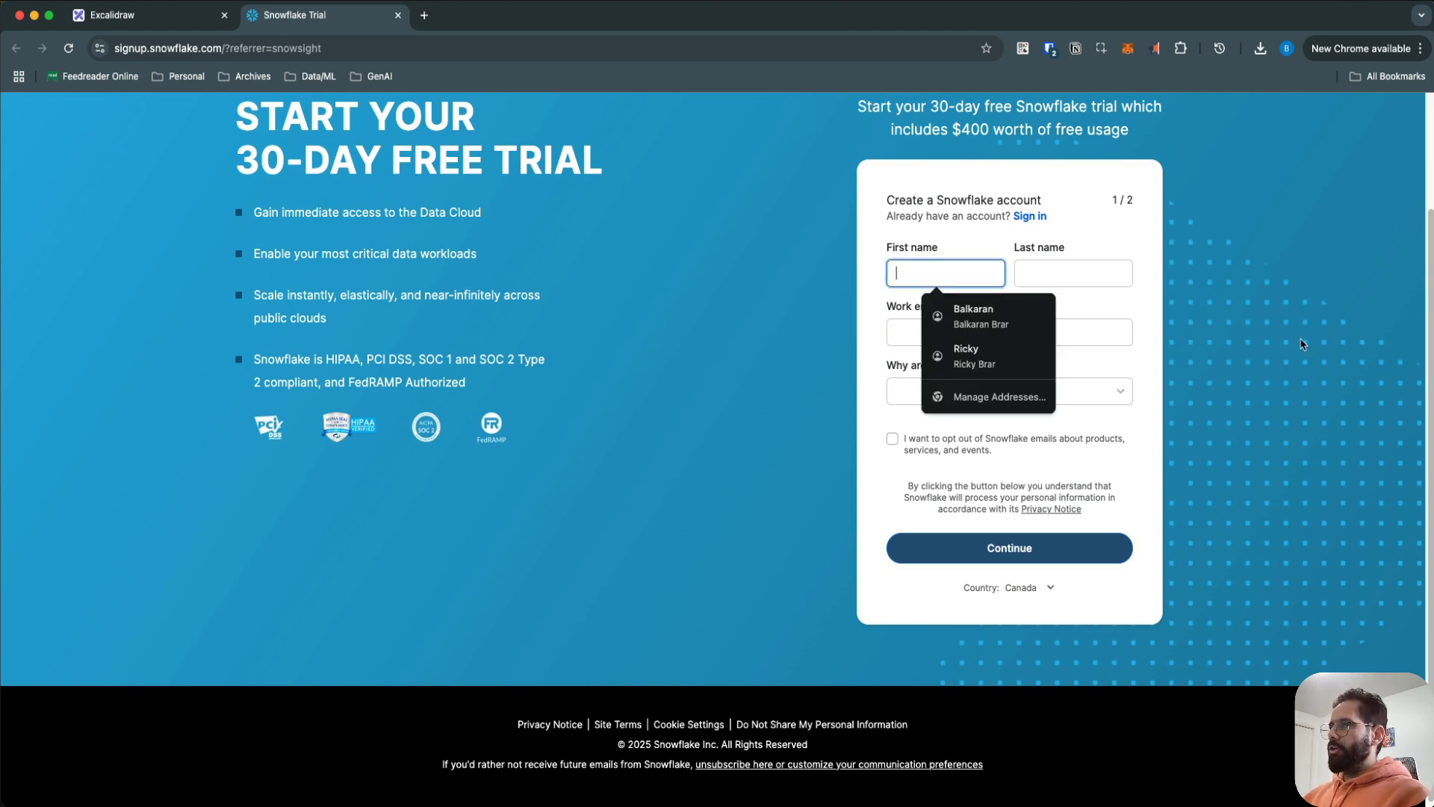
click(1232, 370)
click(948, 280)
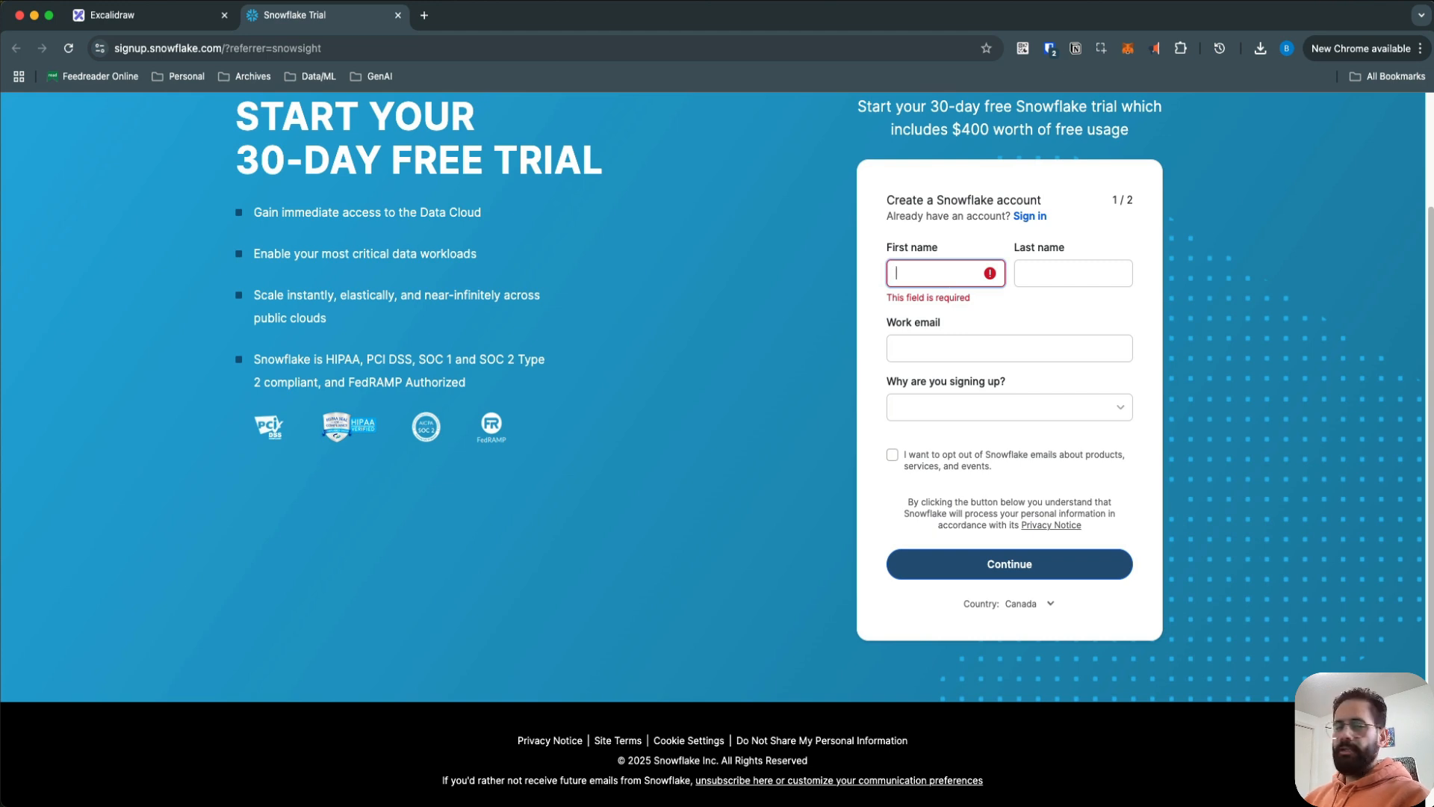
scroll(926, 277, up, 1)
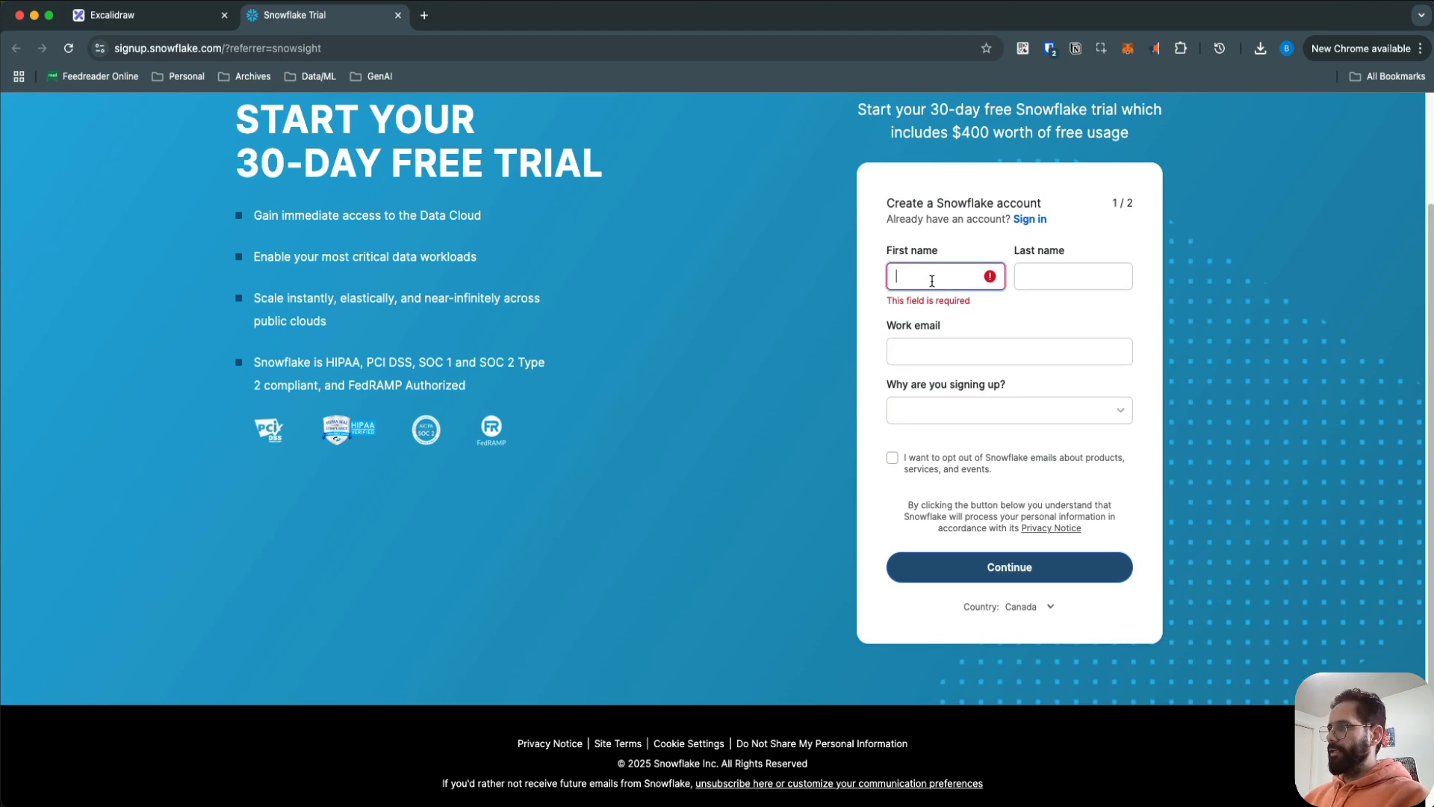
text(Ricky)
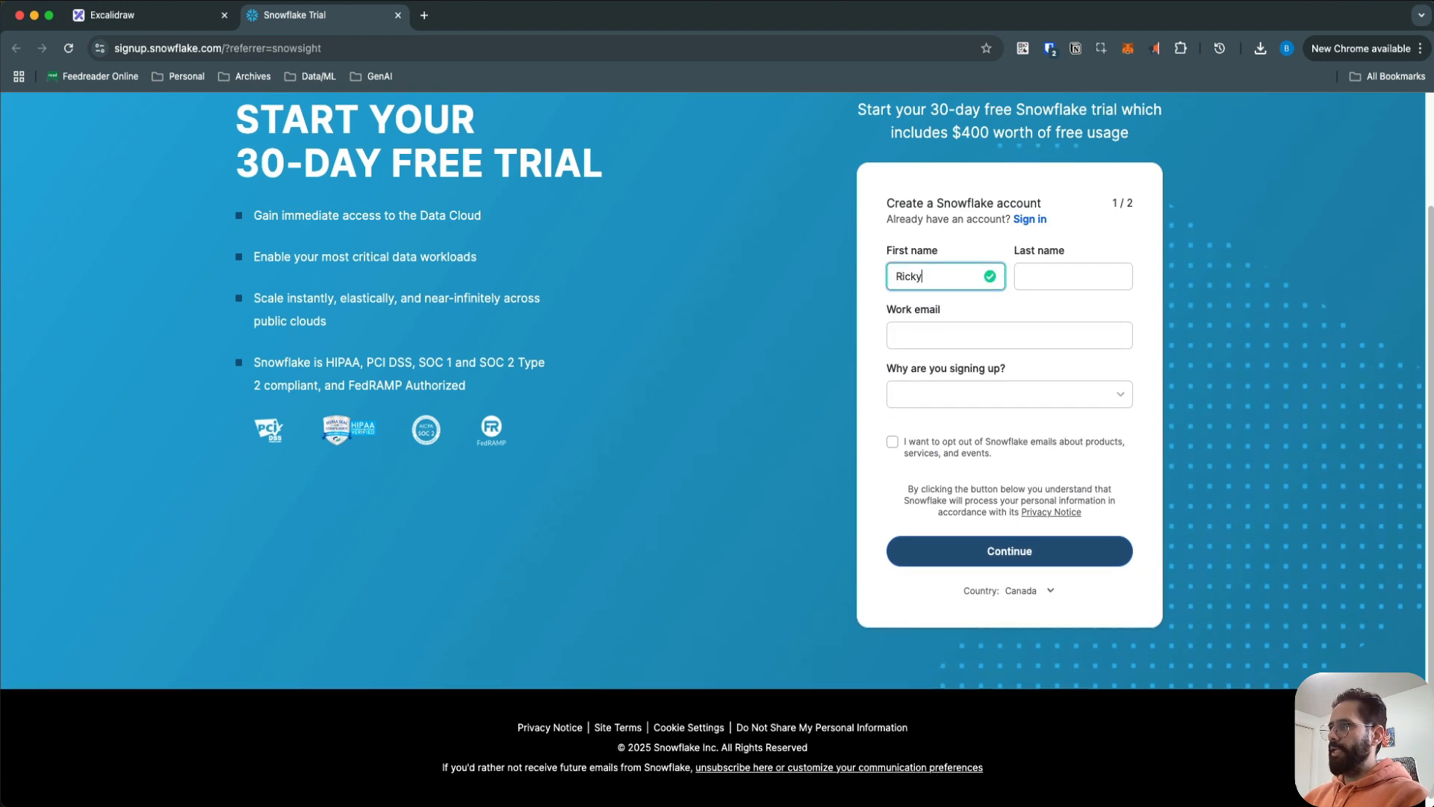
key(Tab)
text(B)
Step: Fill in the work email address for the trial account, correcting it to a valid address
key(Tab)
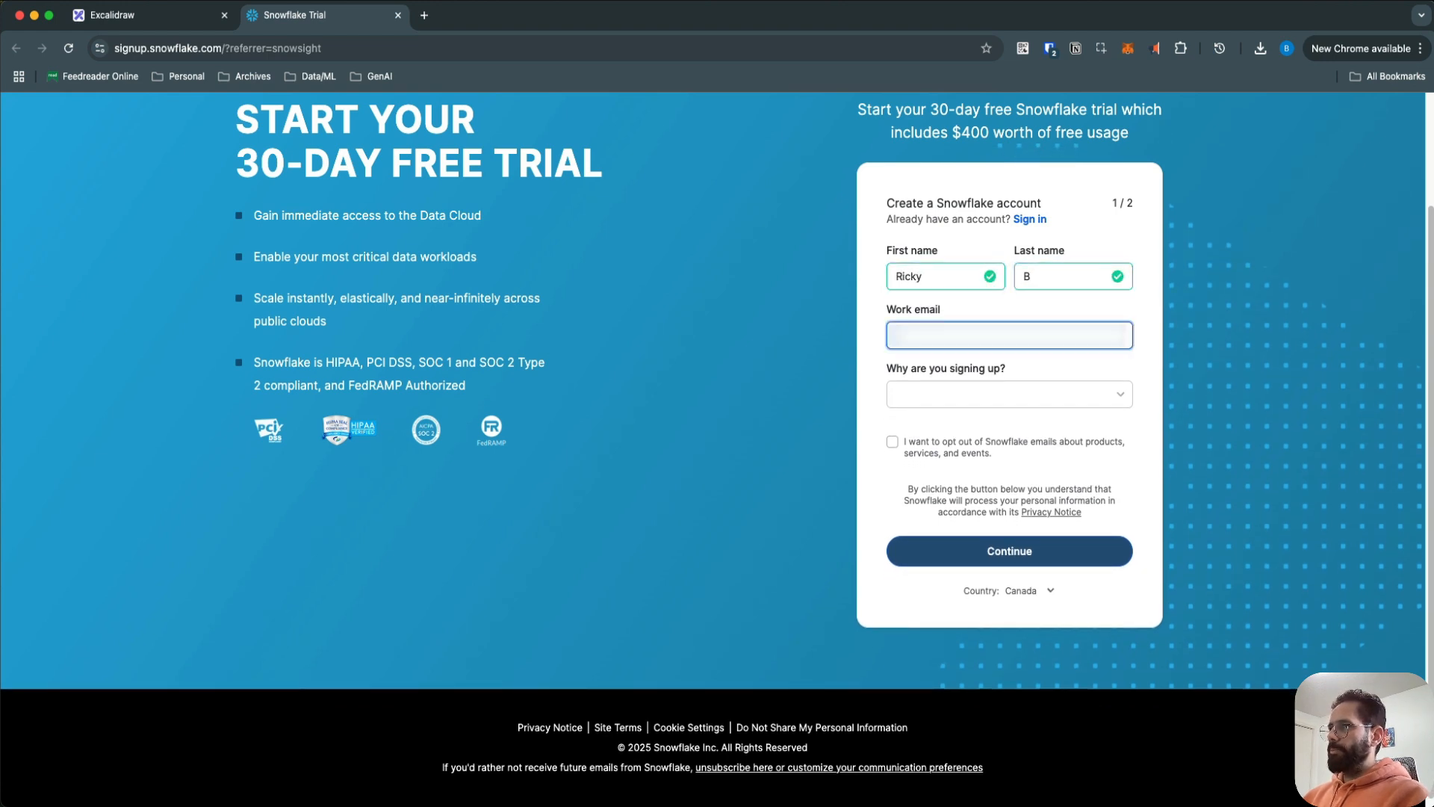
text([masked][masked])
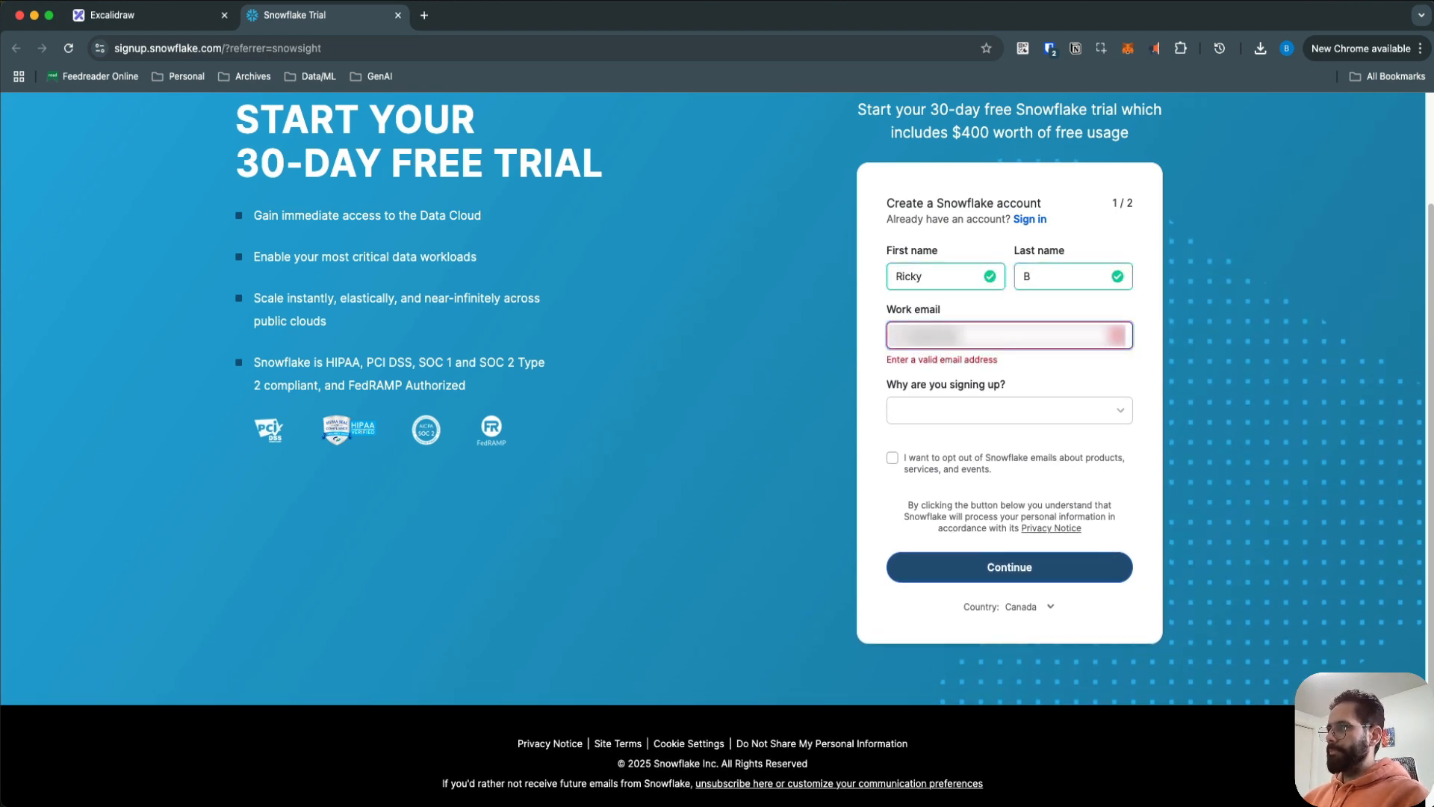
key(BackSpace)
key(BackSpace)
key(BackSpace)
key(BackSpace)
key(BackSpace)
text([masked])
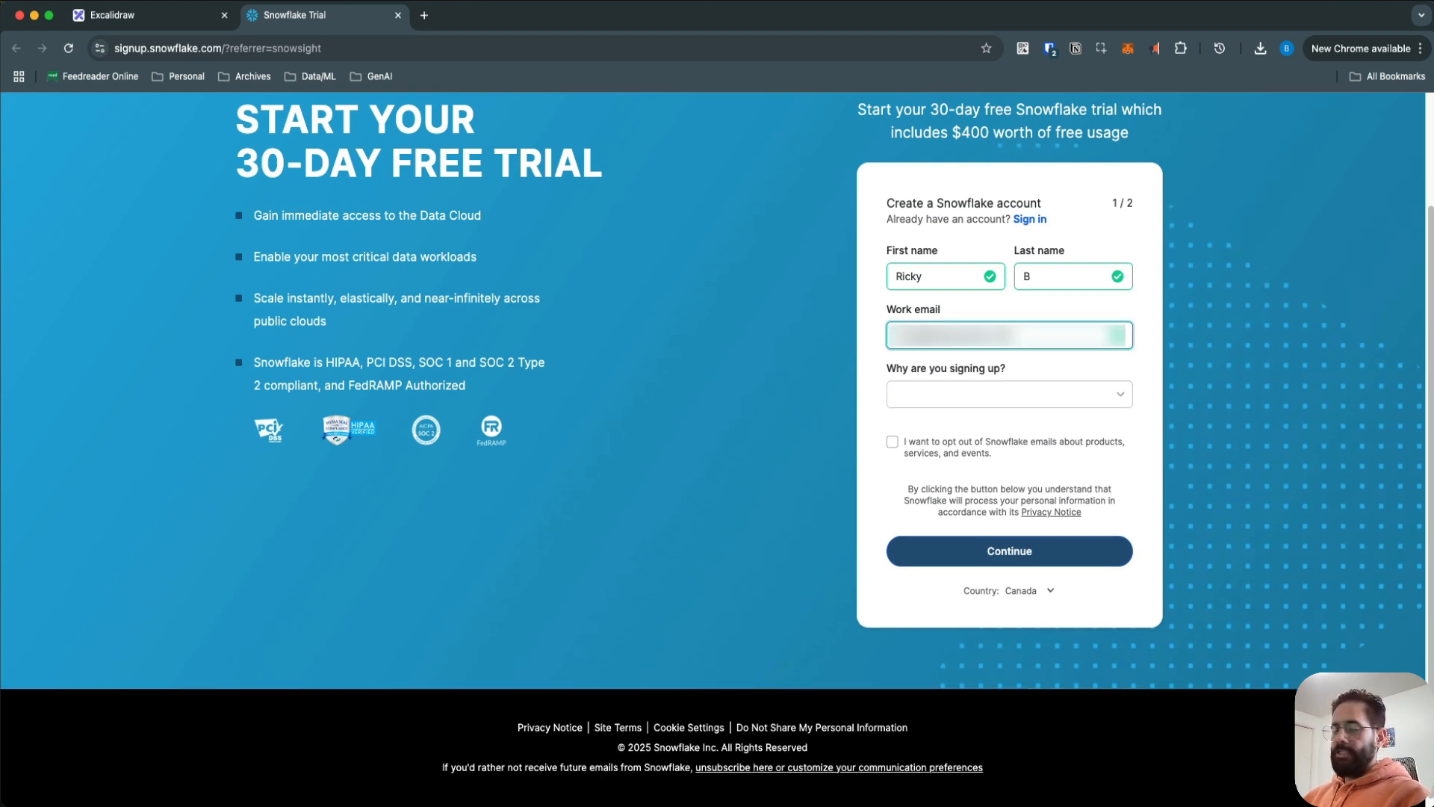
Step: Set the sign-up reason to Personal learning and development, opt out of Snowflake emails, and continue to account setup
key(Tab)
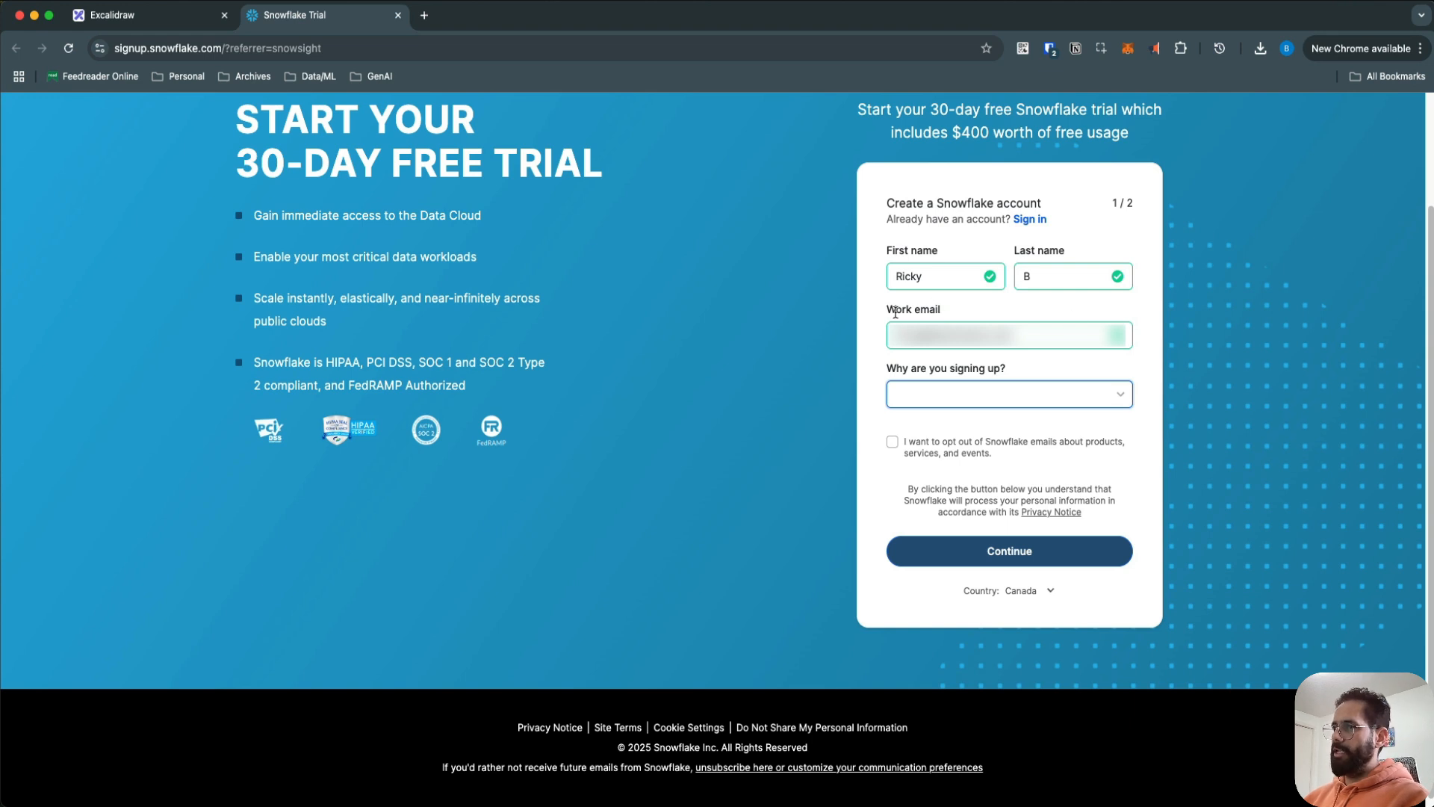
click(941, 403)
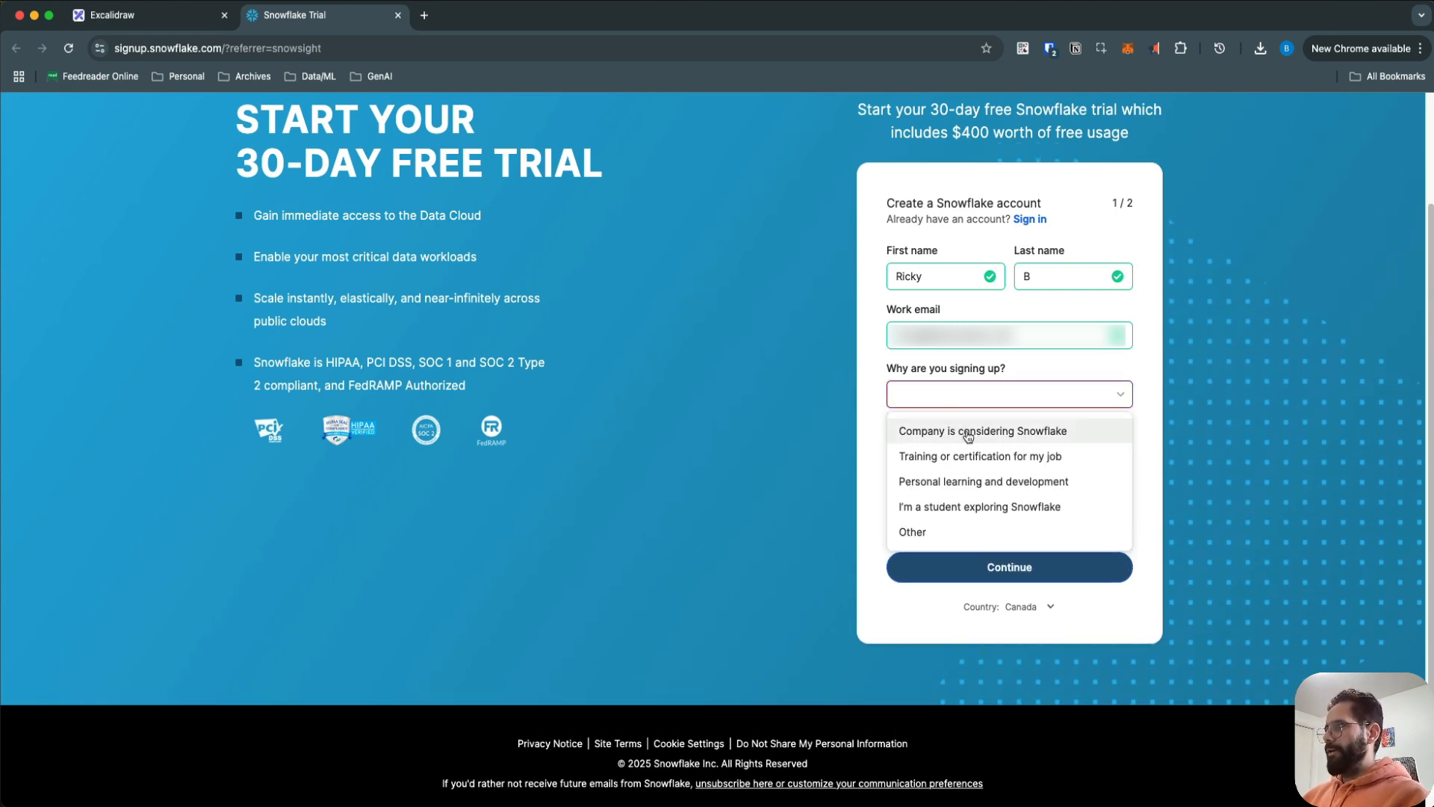
click(971, 487)
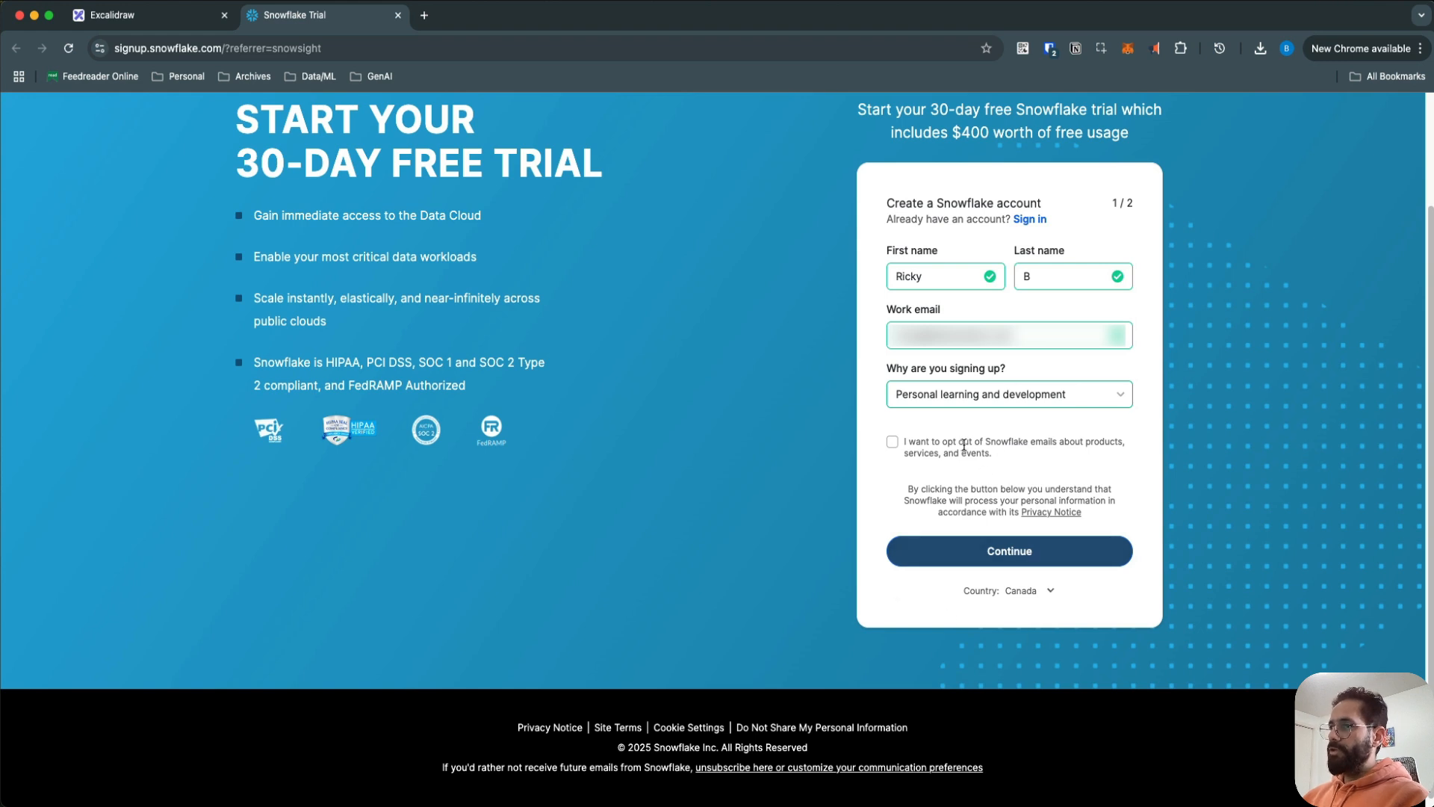
drag(969, 442, 1054, 444)
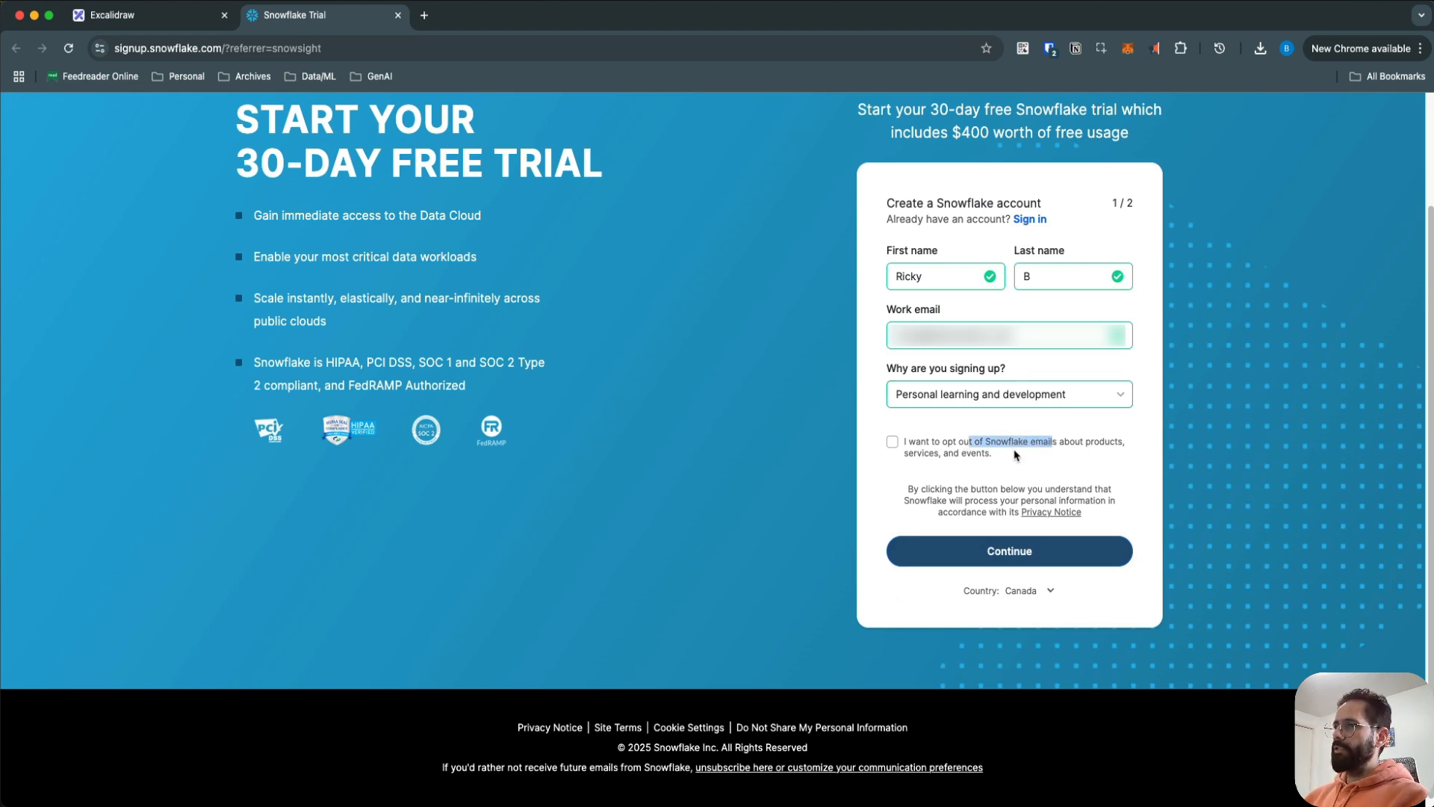
click(892, 442)
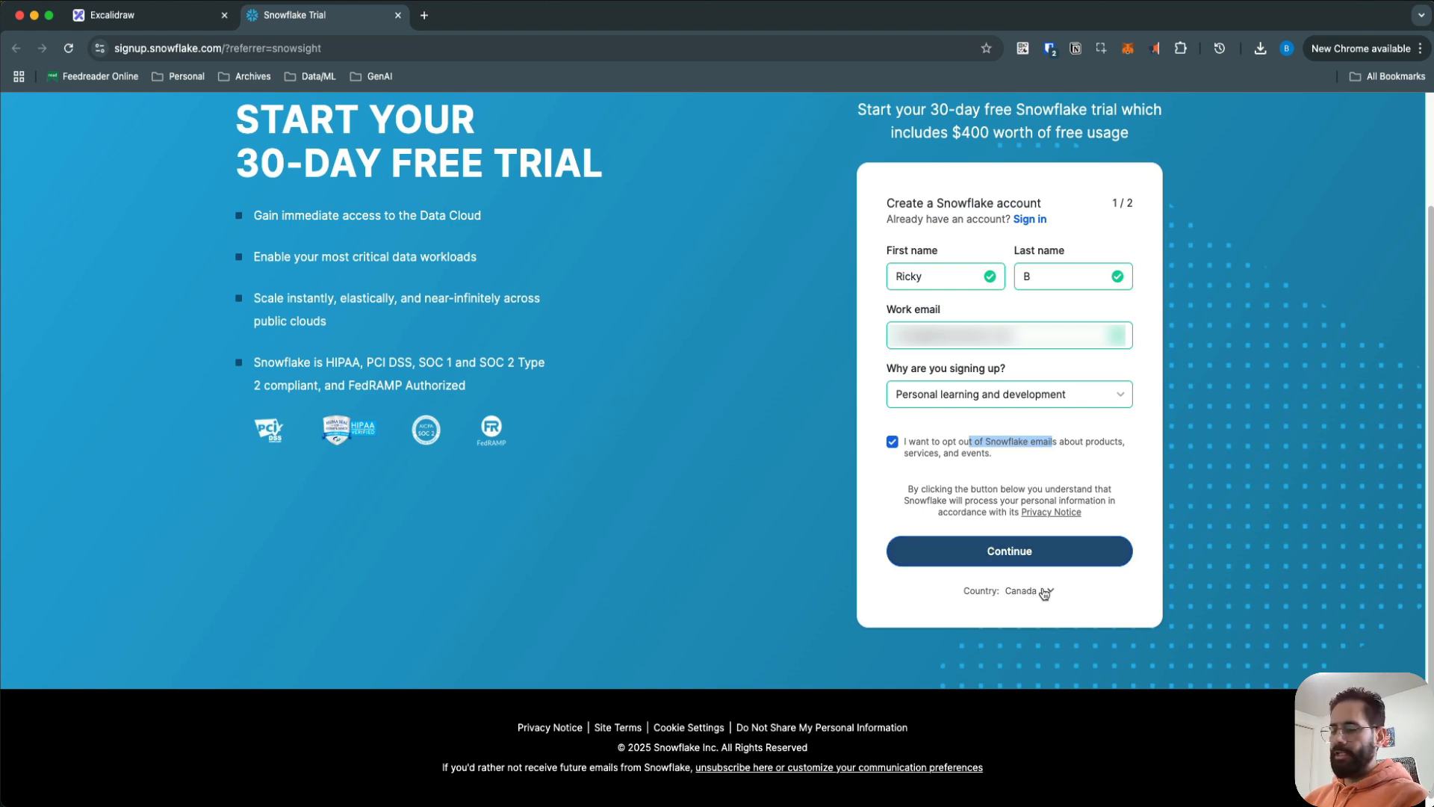
click(1039, 568)
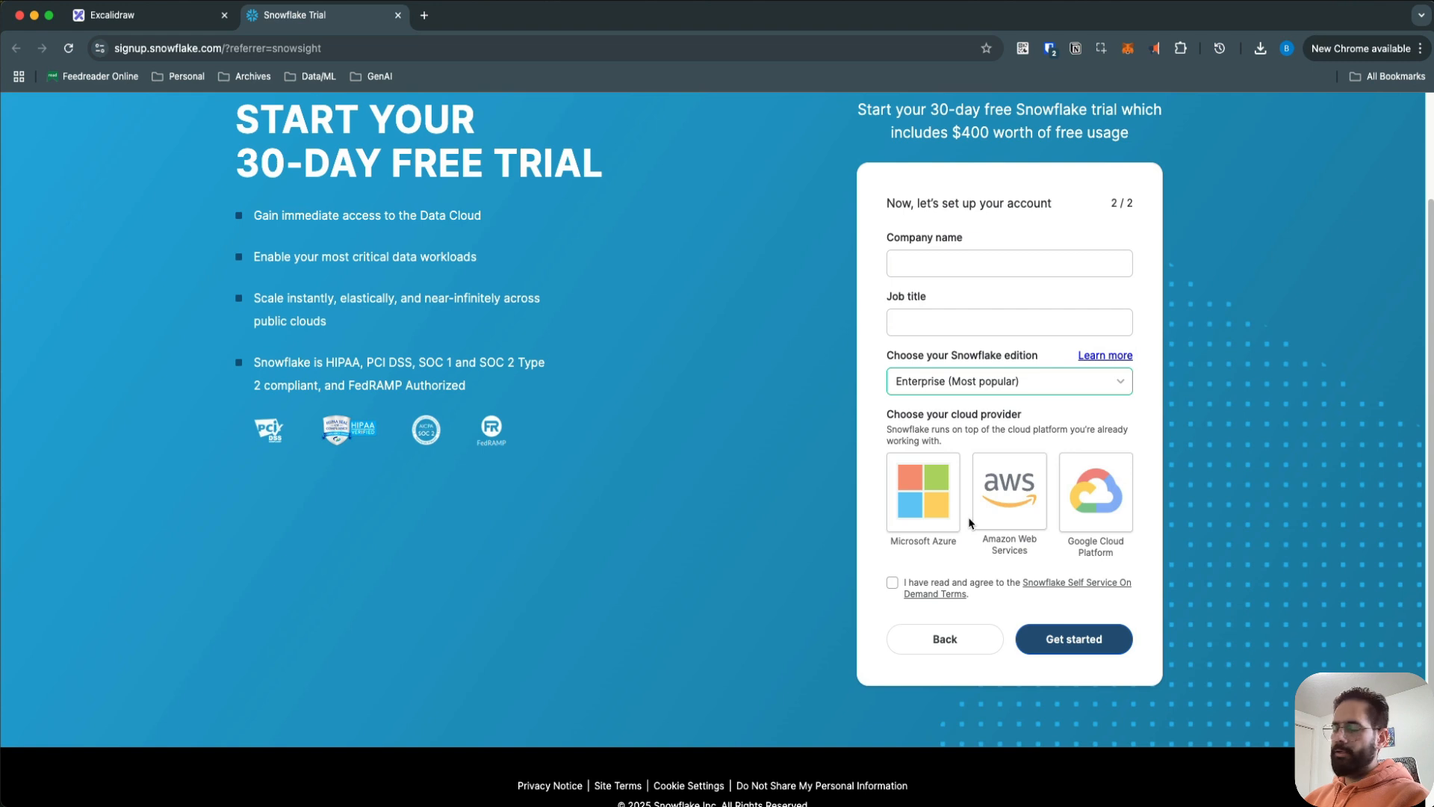
Step: Enter Data Mastery as company name and Solution Architect as job title, keeping the Enterprise edition
click(935, 265)
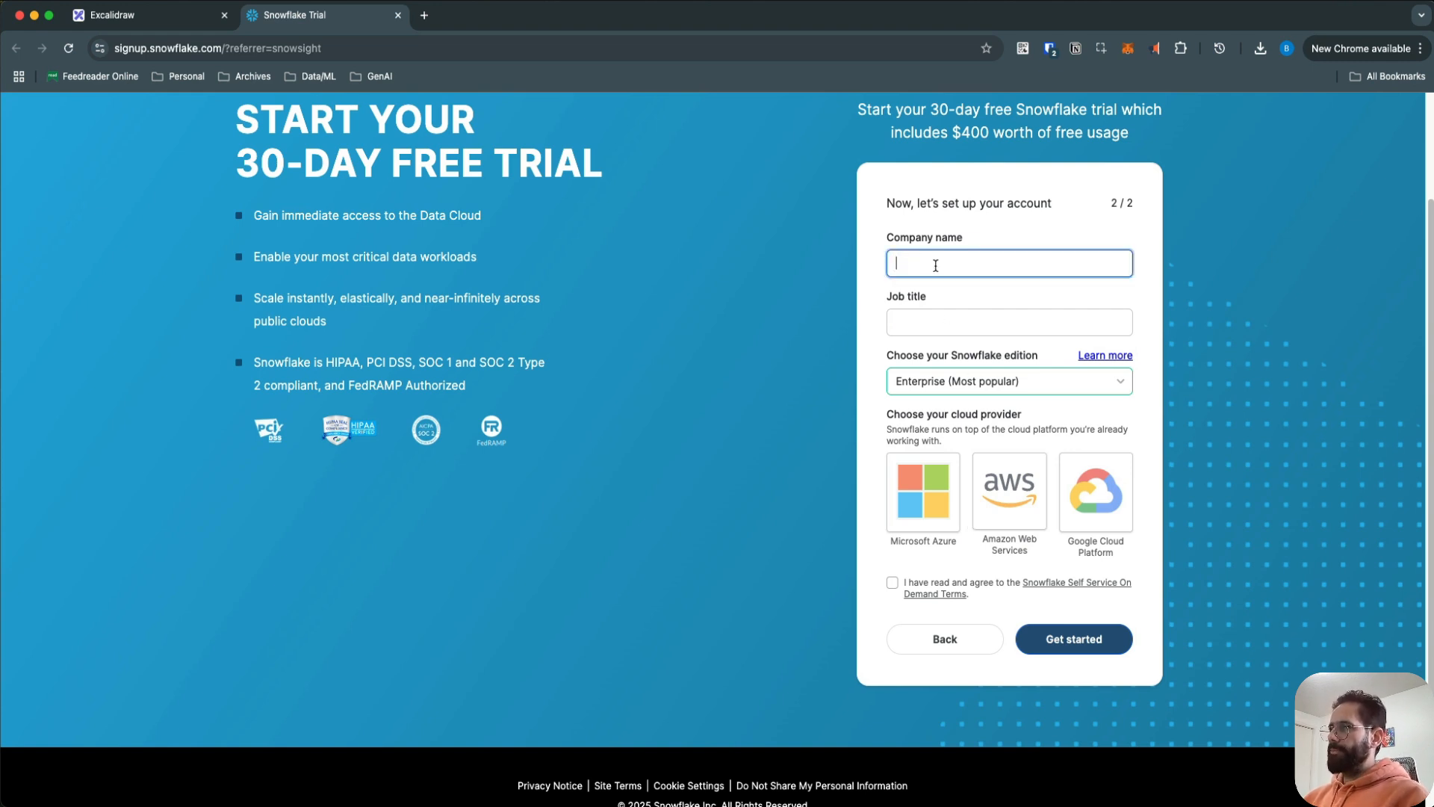
text(Data Mas)
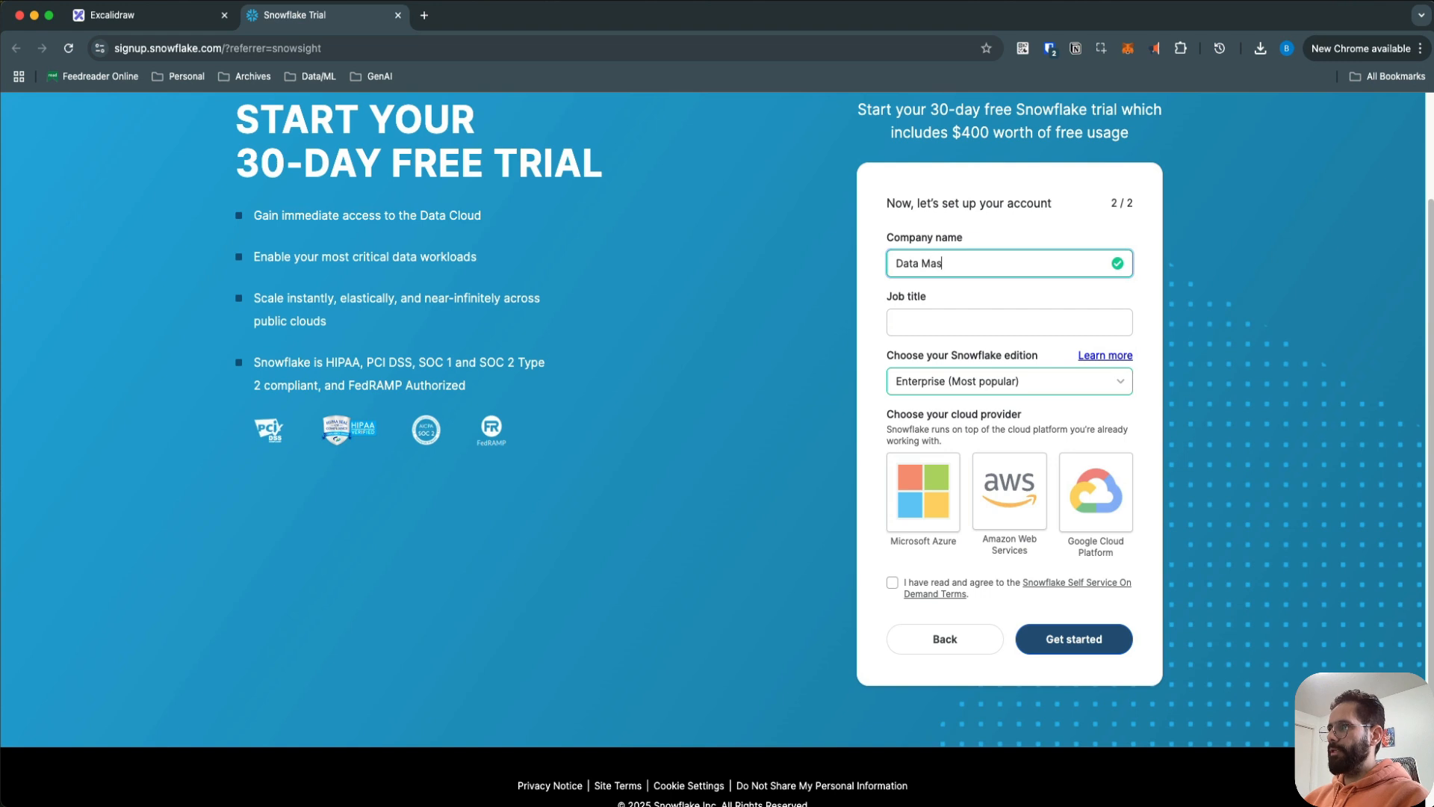
text(tery)
key(Tab)
text(Solutio)
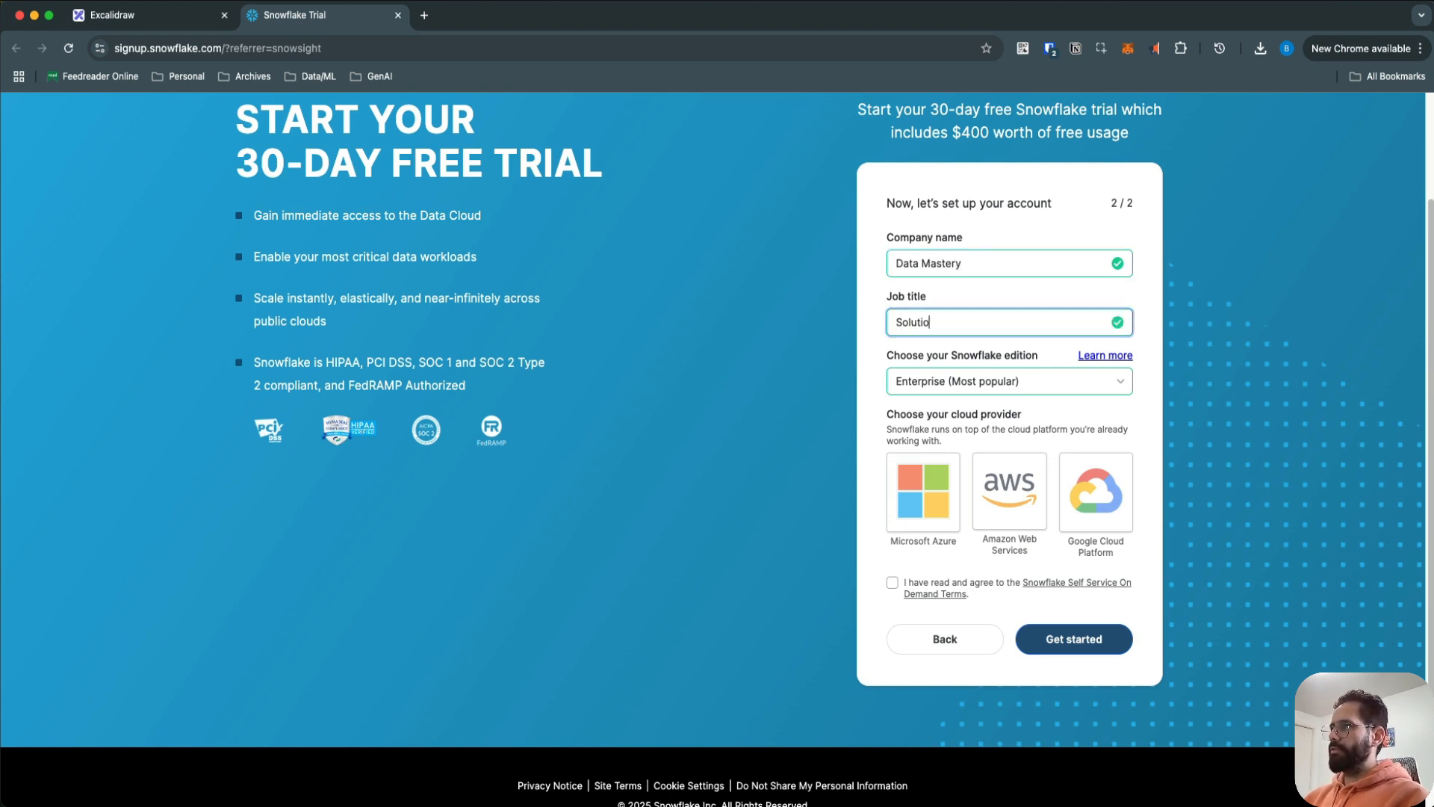
text(n Architect)
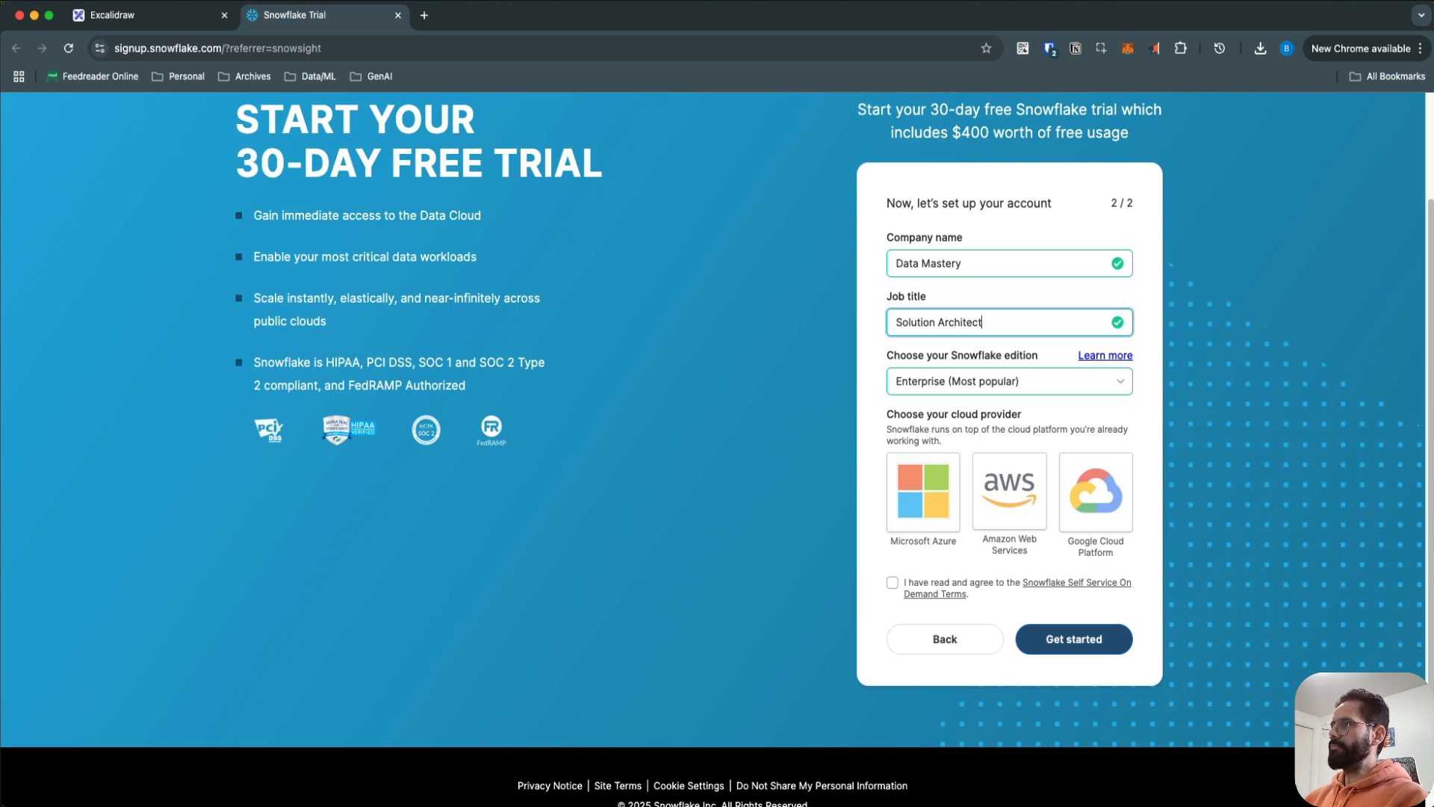
click(973, 382)
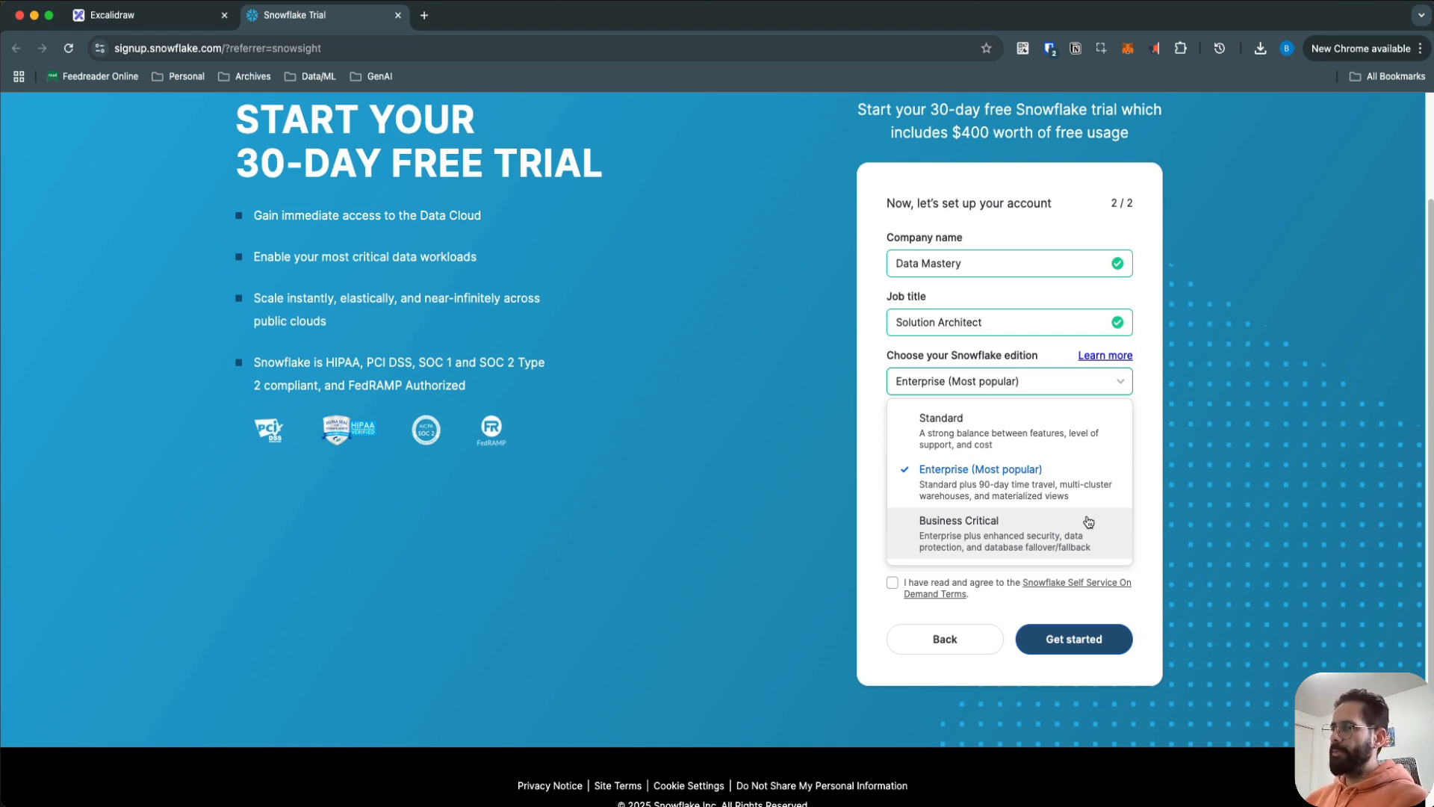
click(1007, 489)
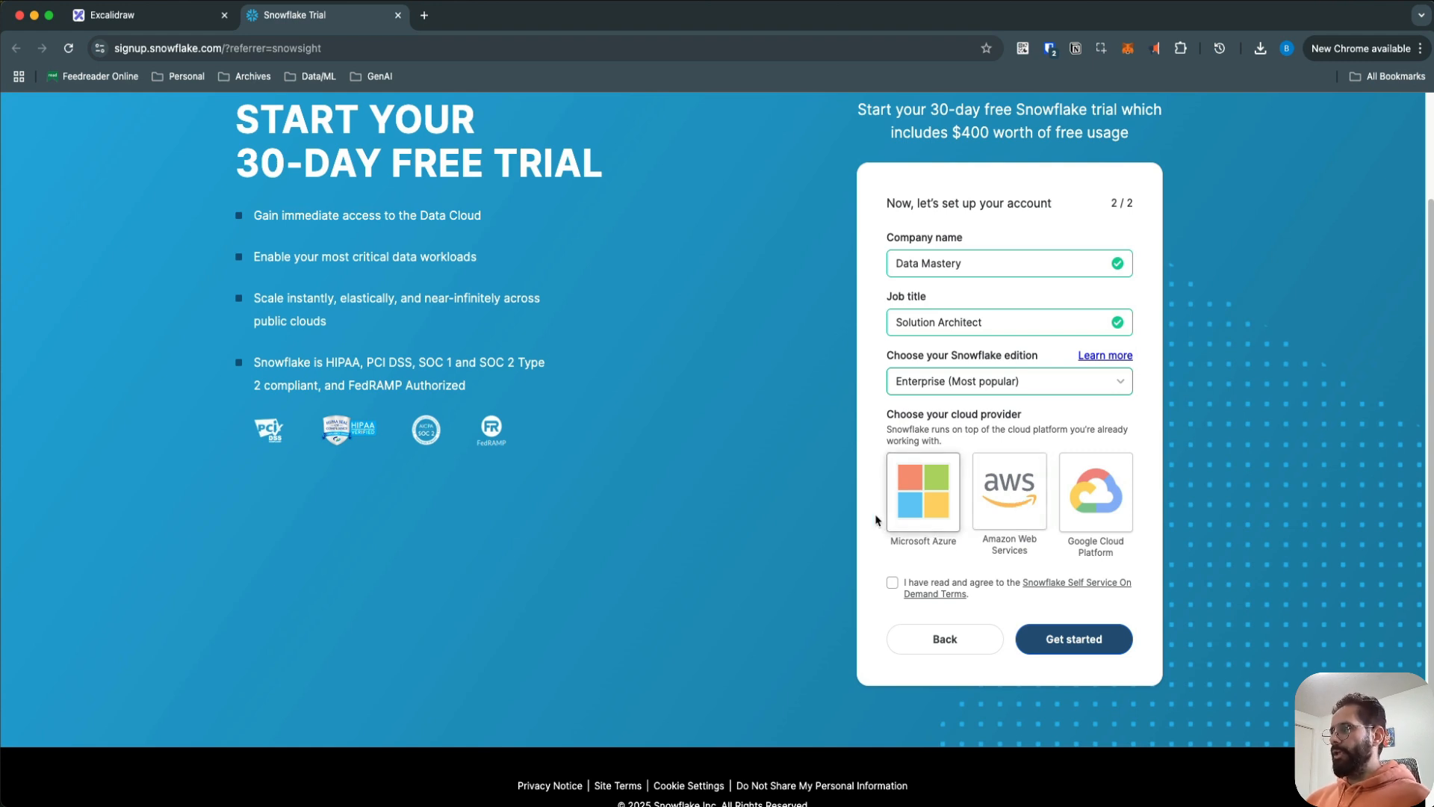
Step: Agree to the Snowflake Self Service On Demand Terms and choose Amazon Web Services as the cloud provider
click(892, 583)
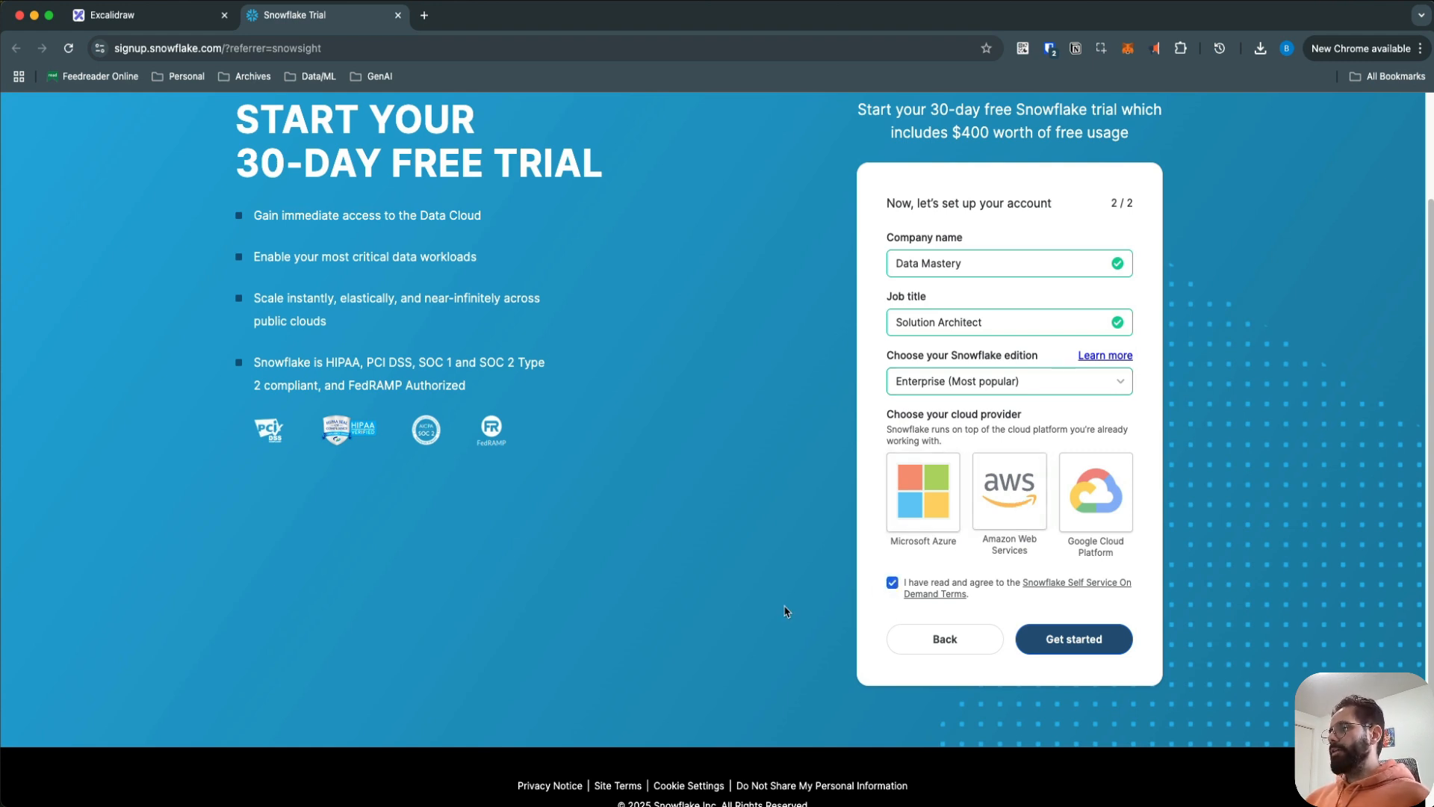
click(1071, 641)
click(1010, 523)
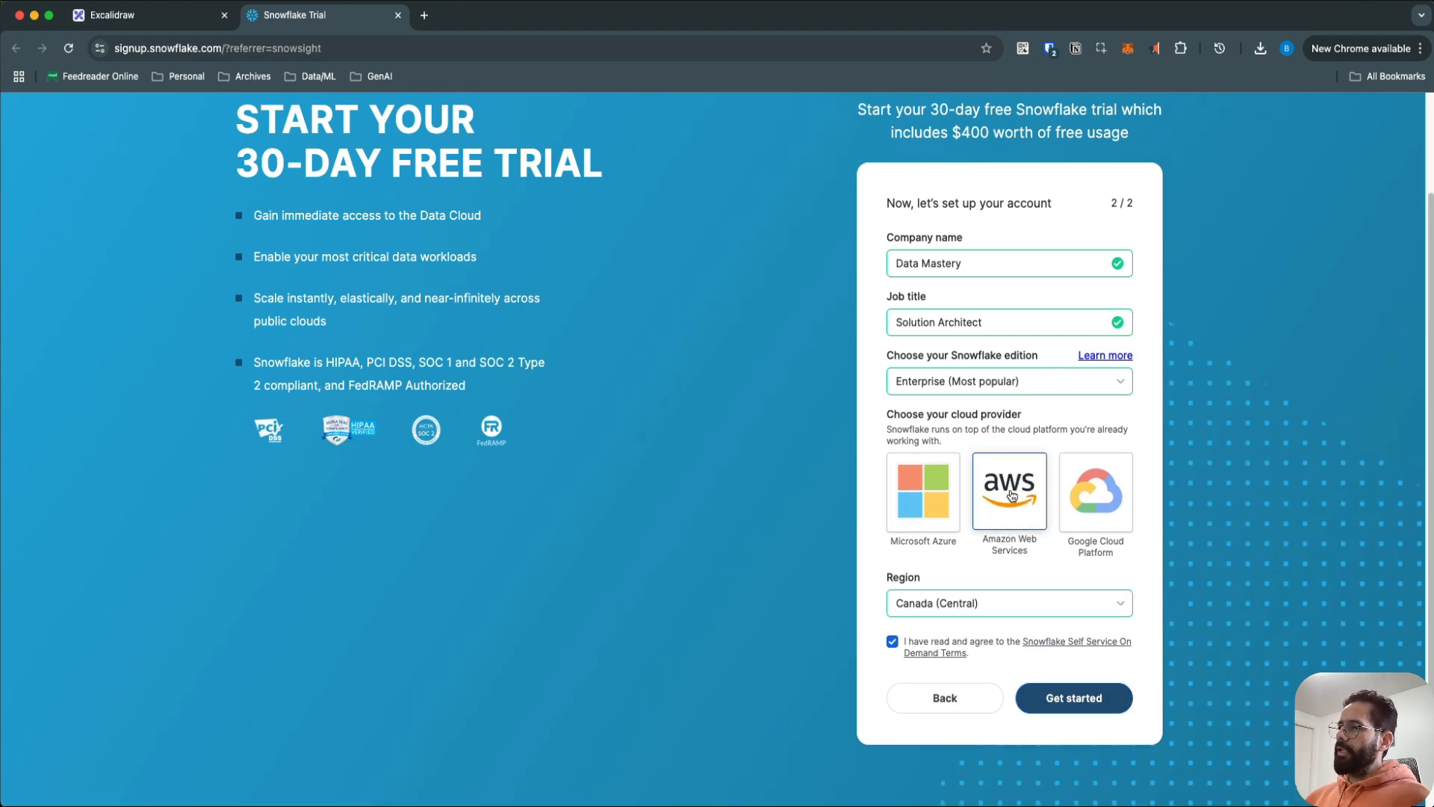
Step: Set the AWS region to US East (Northern Virginia) and submit the account setup form
click(976, 610)
click(976, 610)
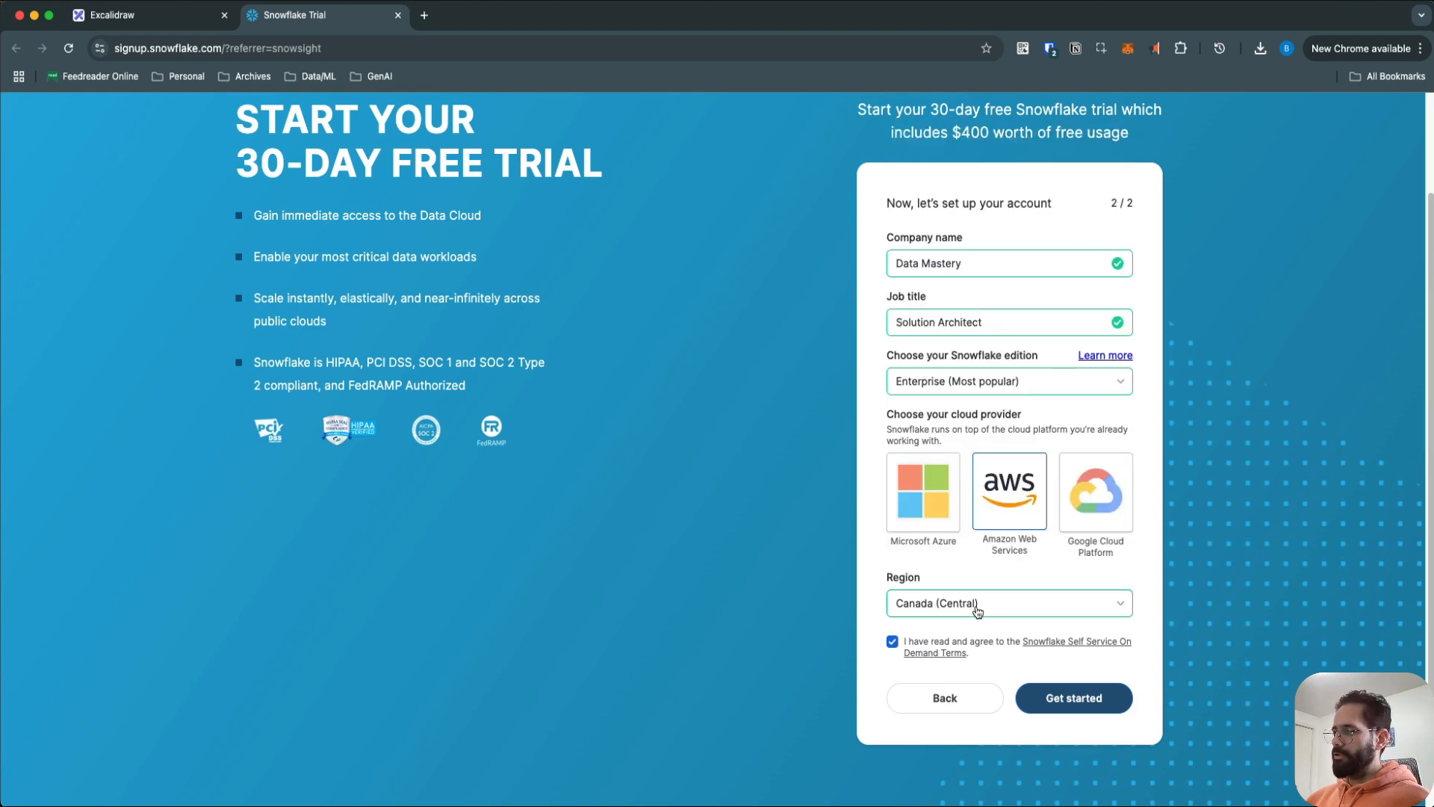
click(977, 610)
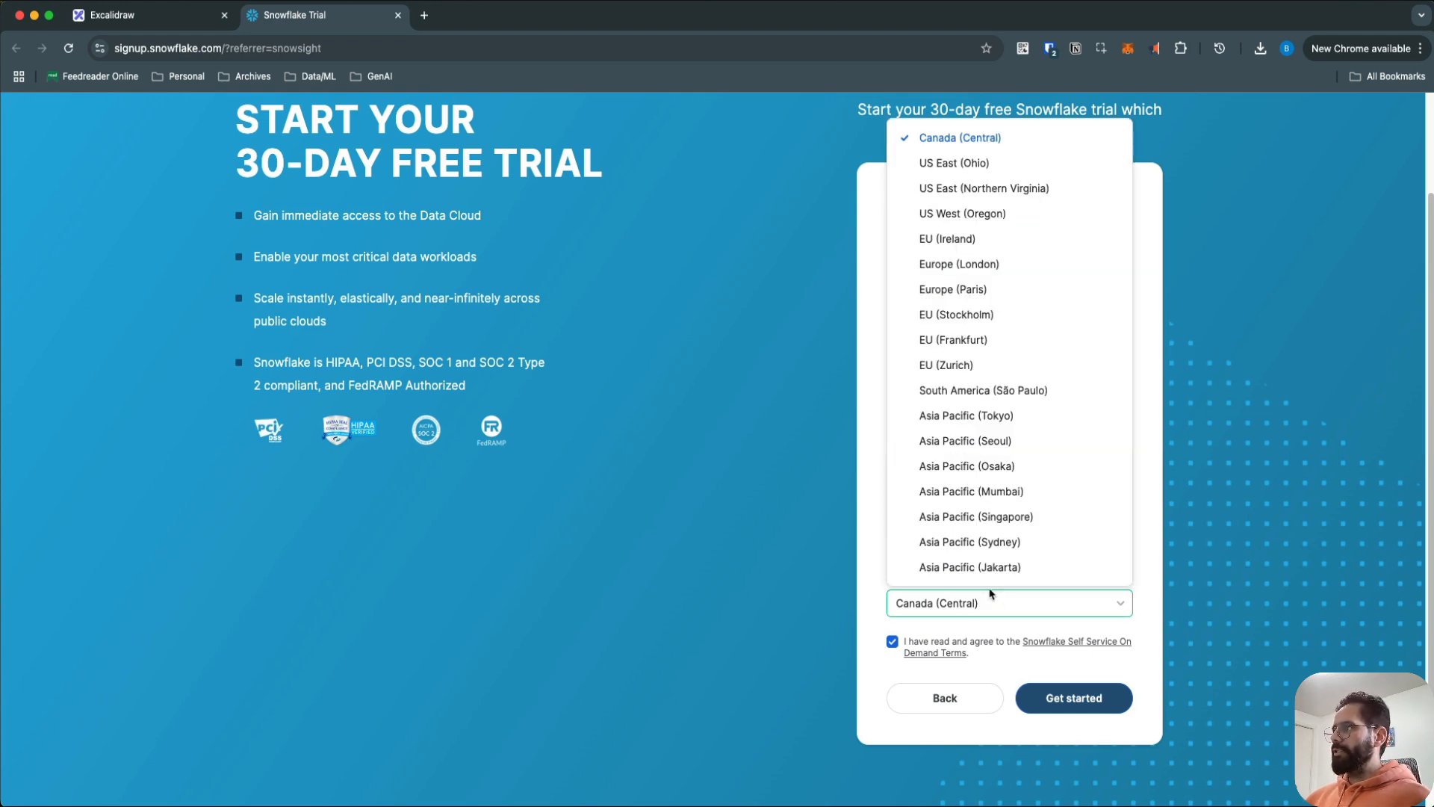
click(1019, 192)
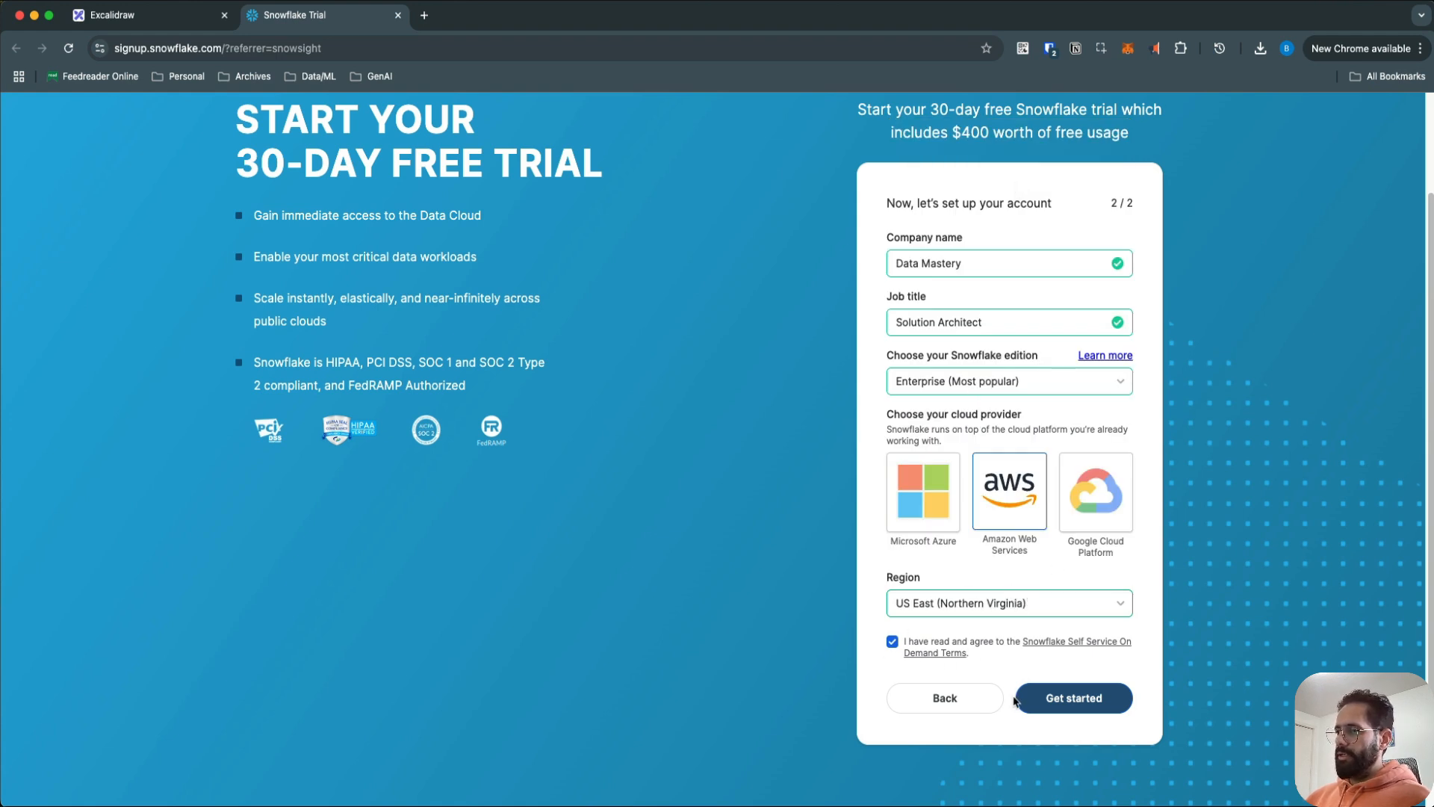
click(1061, 697)
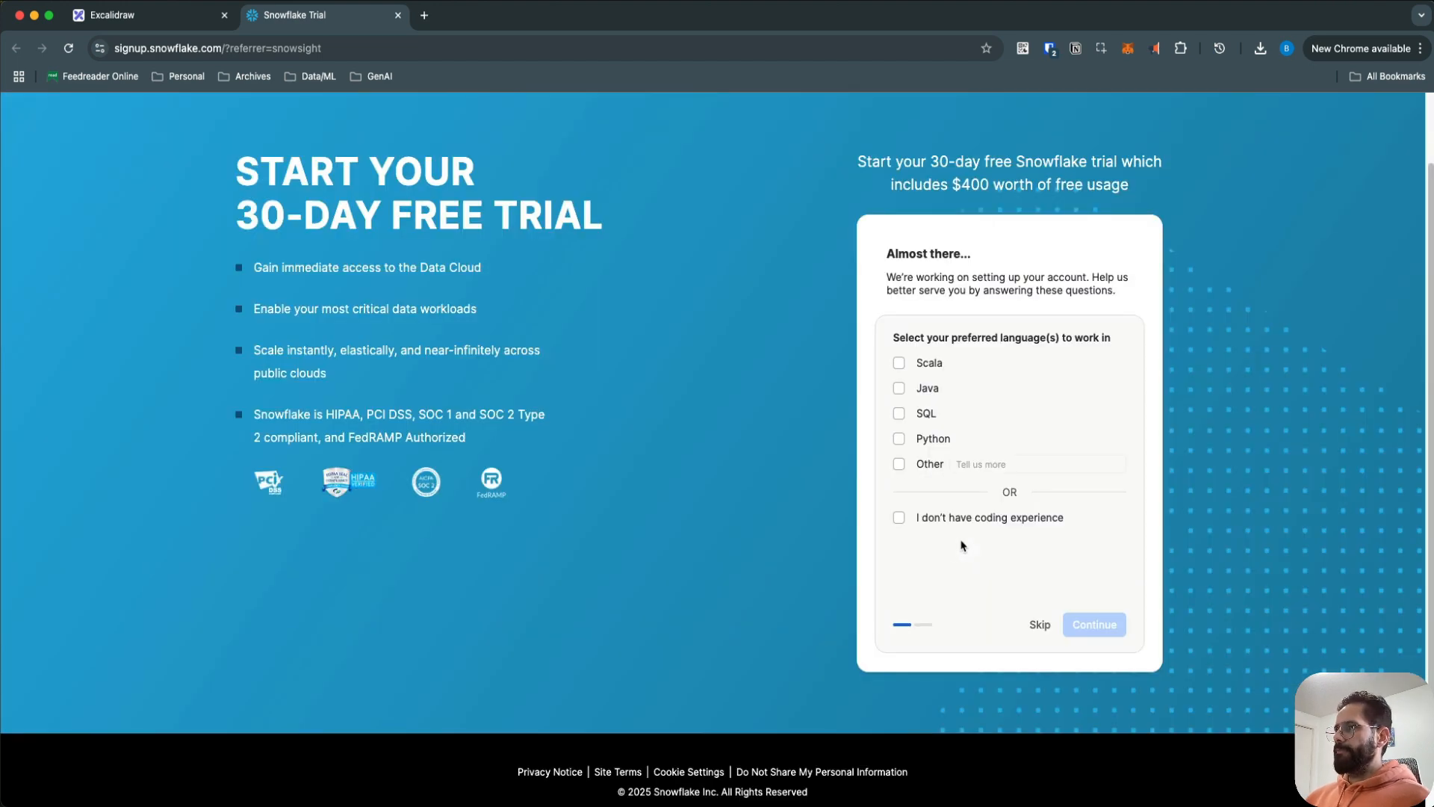
Step: Skip the preferred-language question and the remaining survey to finish the trial sign-up
click(1040, 625)
click(1047, 704)
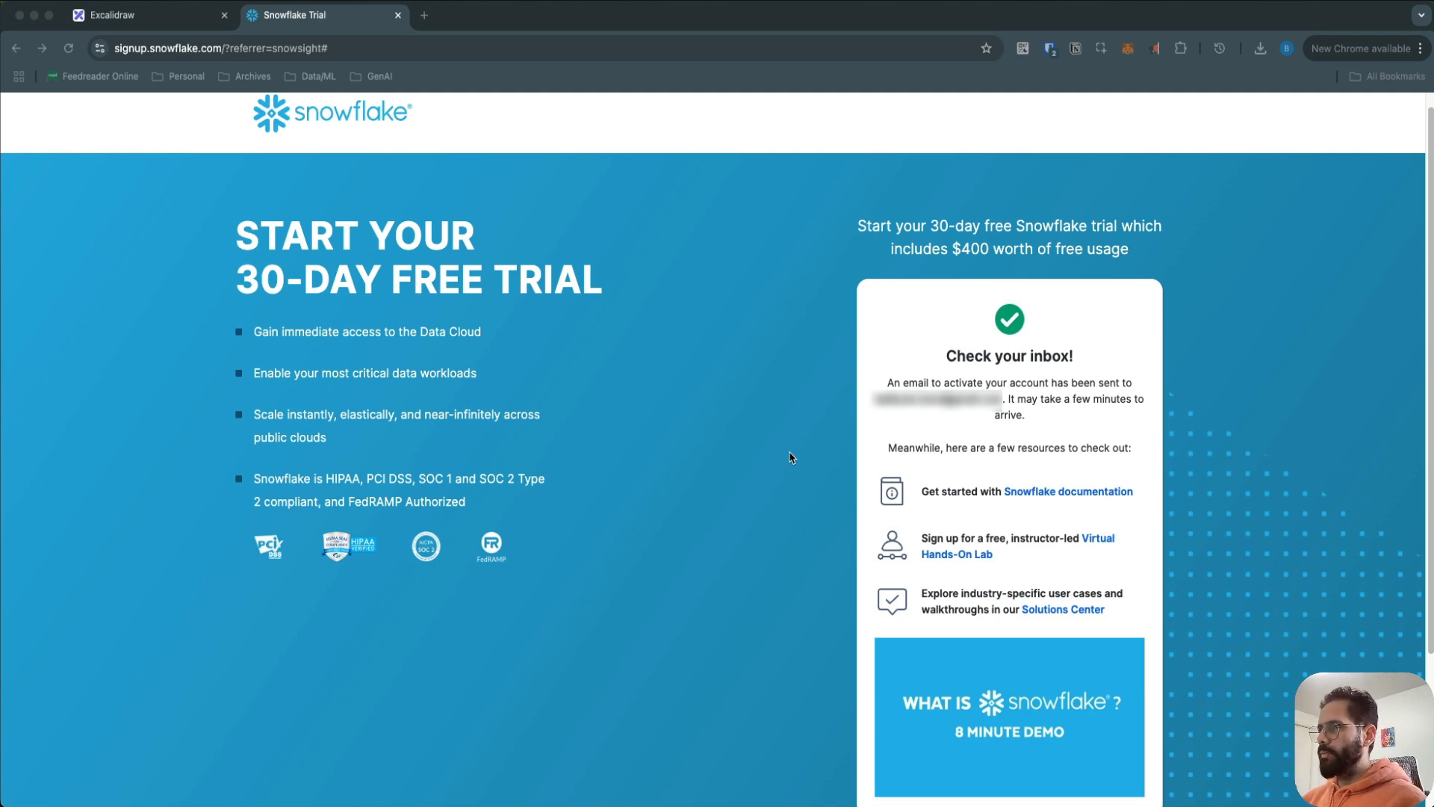
click(793, 457)
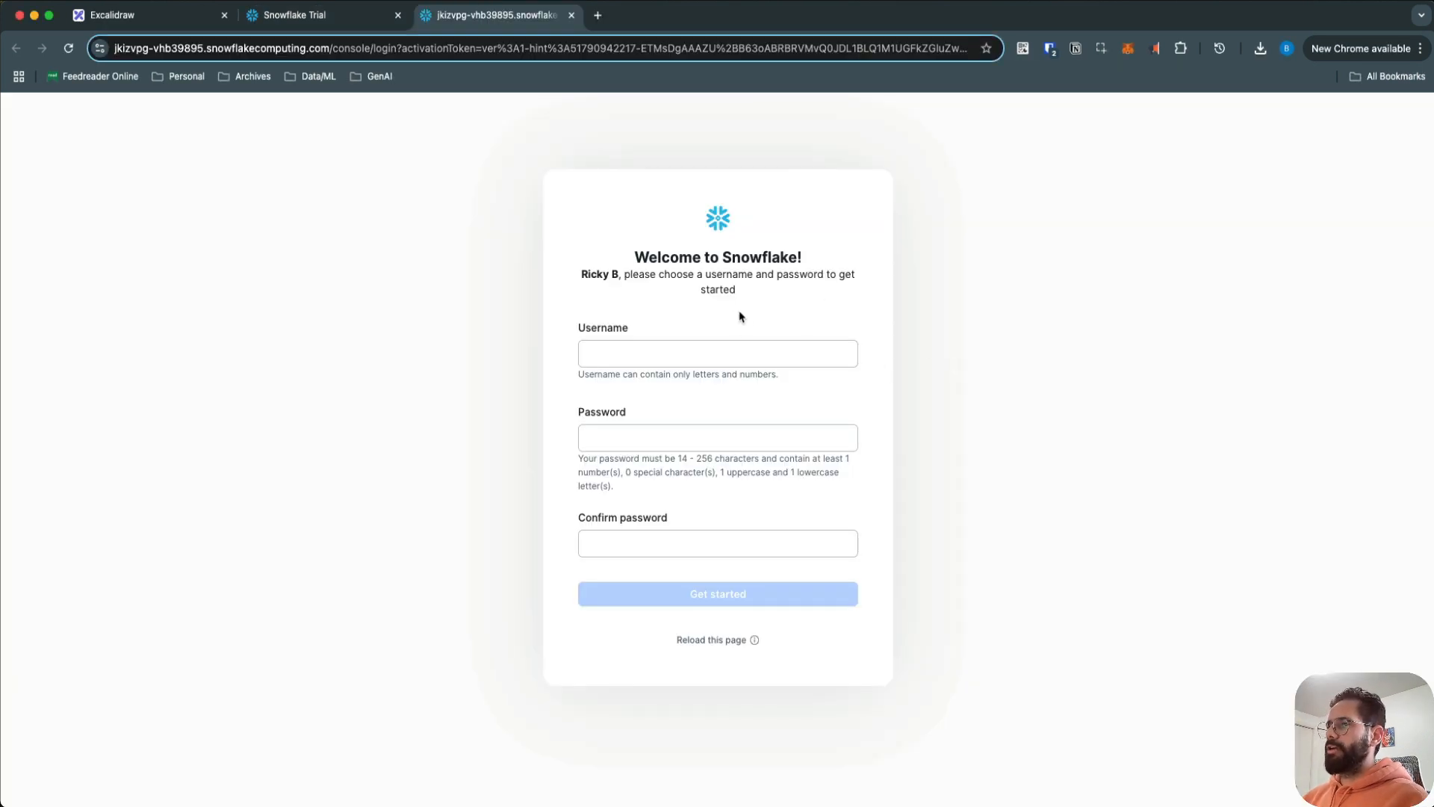
Step: Enter the chosen account username on the Snowflake activation page
click(700, 352)
click(950, 396)
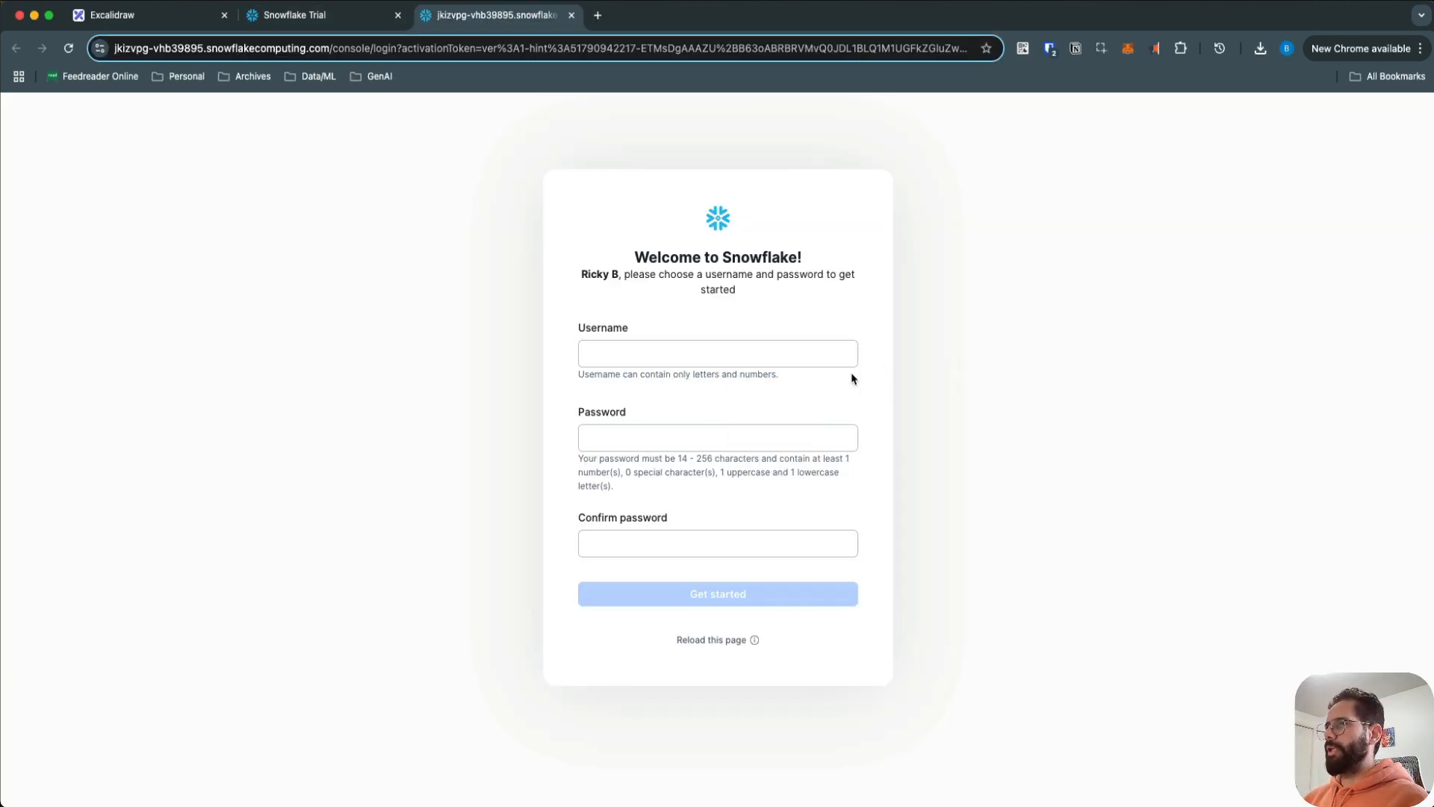
click(825, 356)
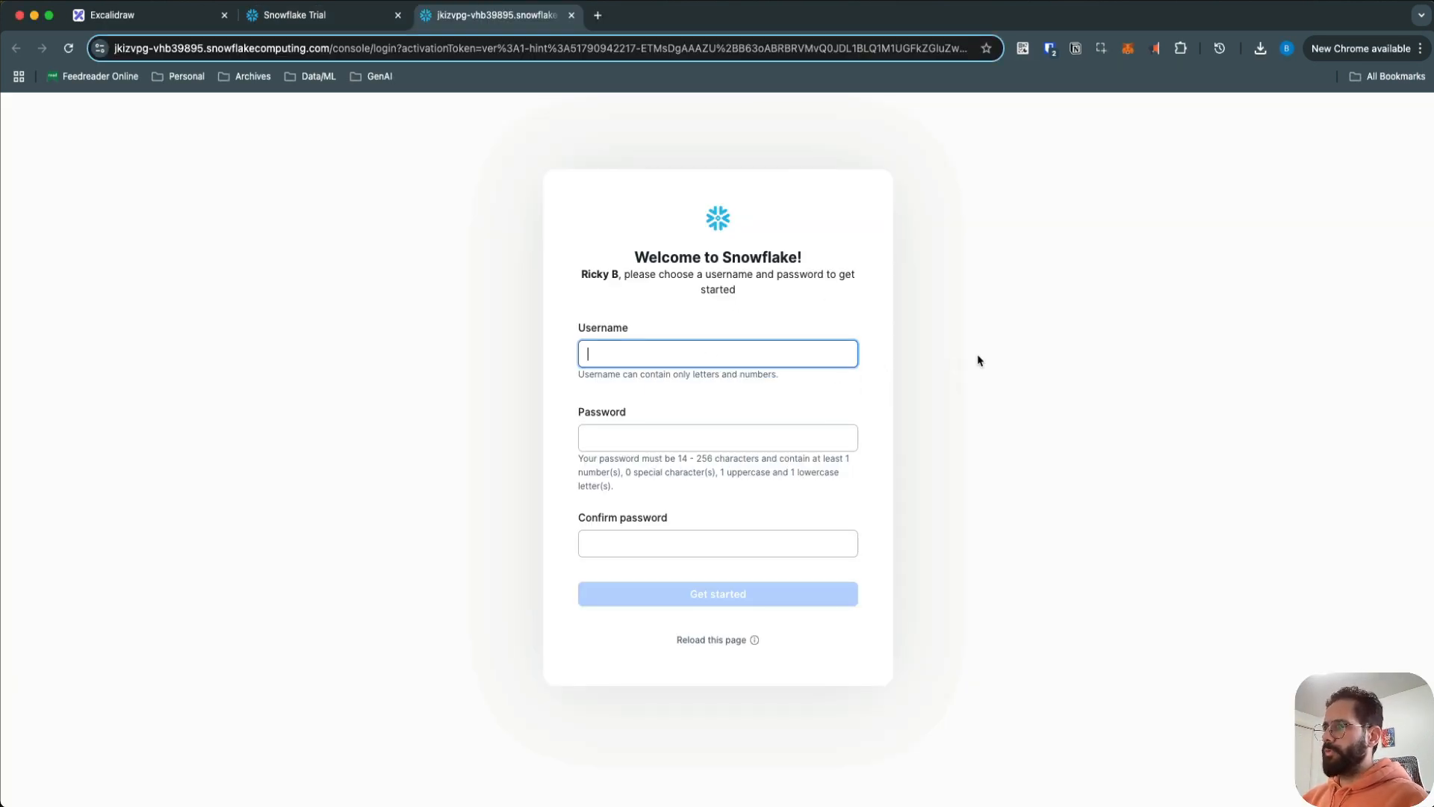
text(rickyb30)
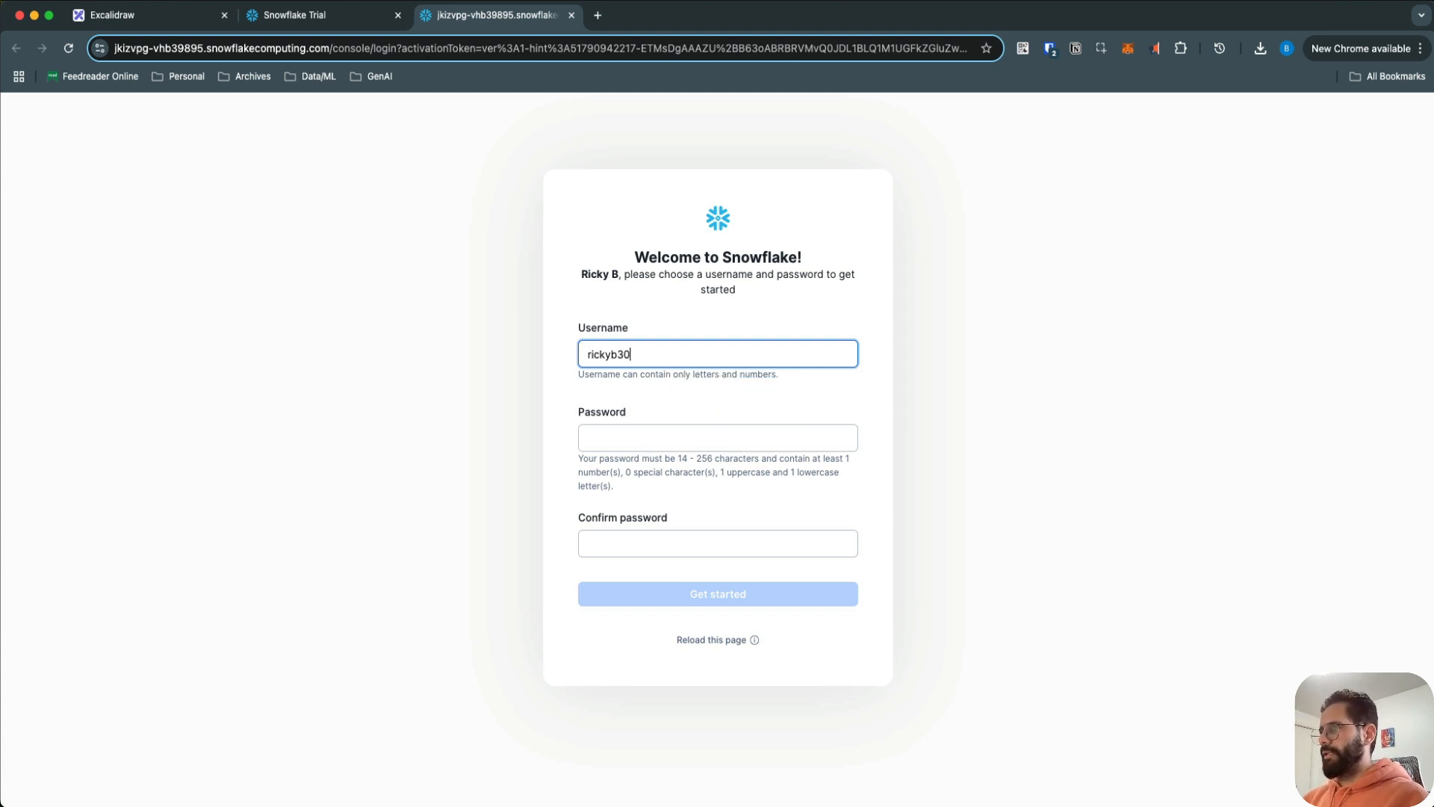
Step: Enter a password of at least 14 characters, repeat it in the confirmation field, and submit the new credentials
key(Tab)
text(•••••••••••)
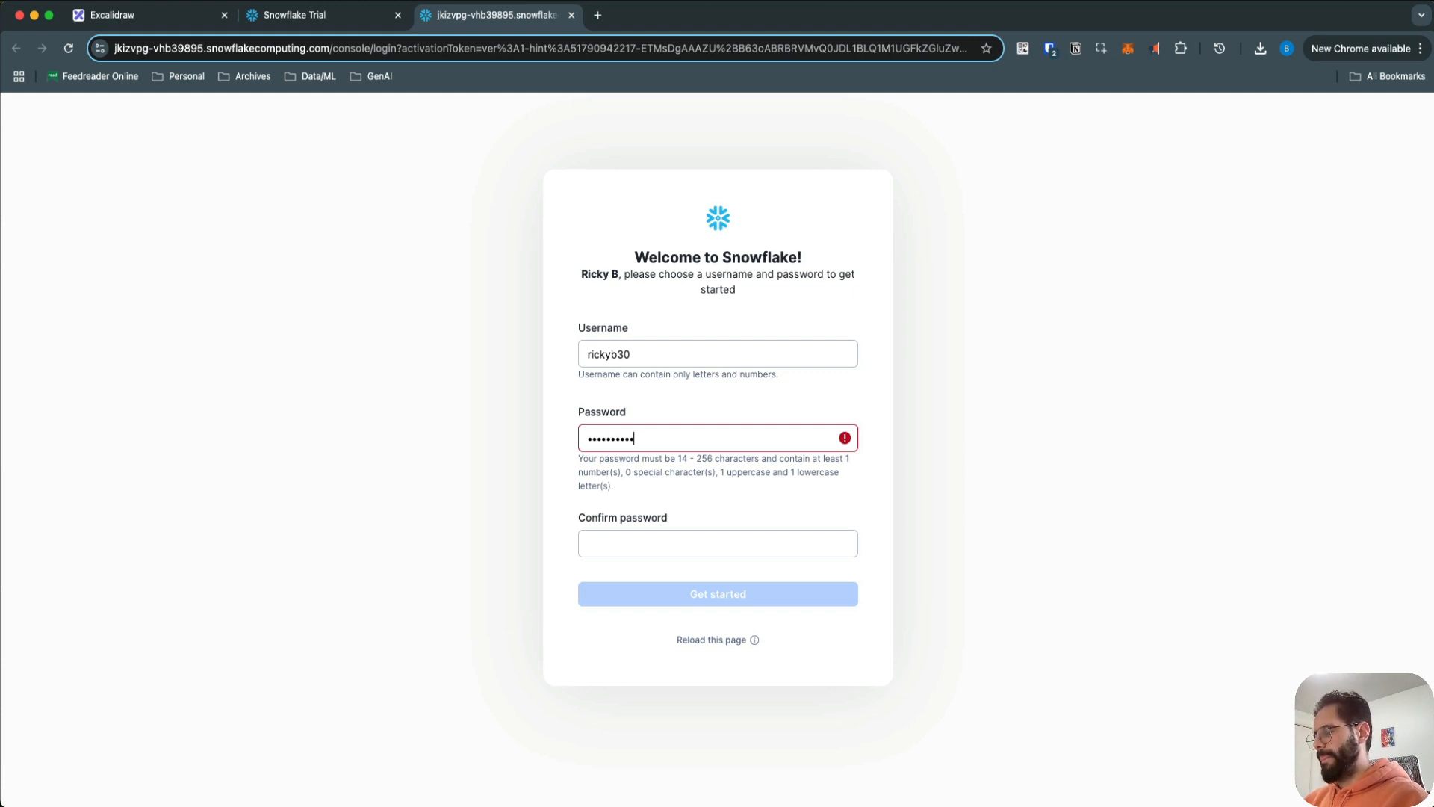
key(Tab)
key(shift+Tab)
click(664, 439)
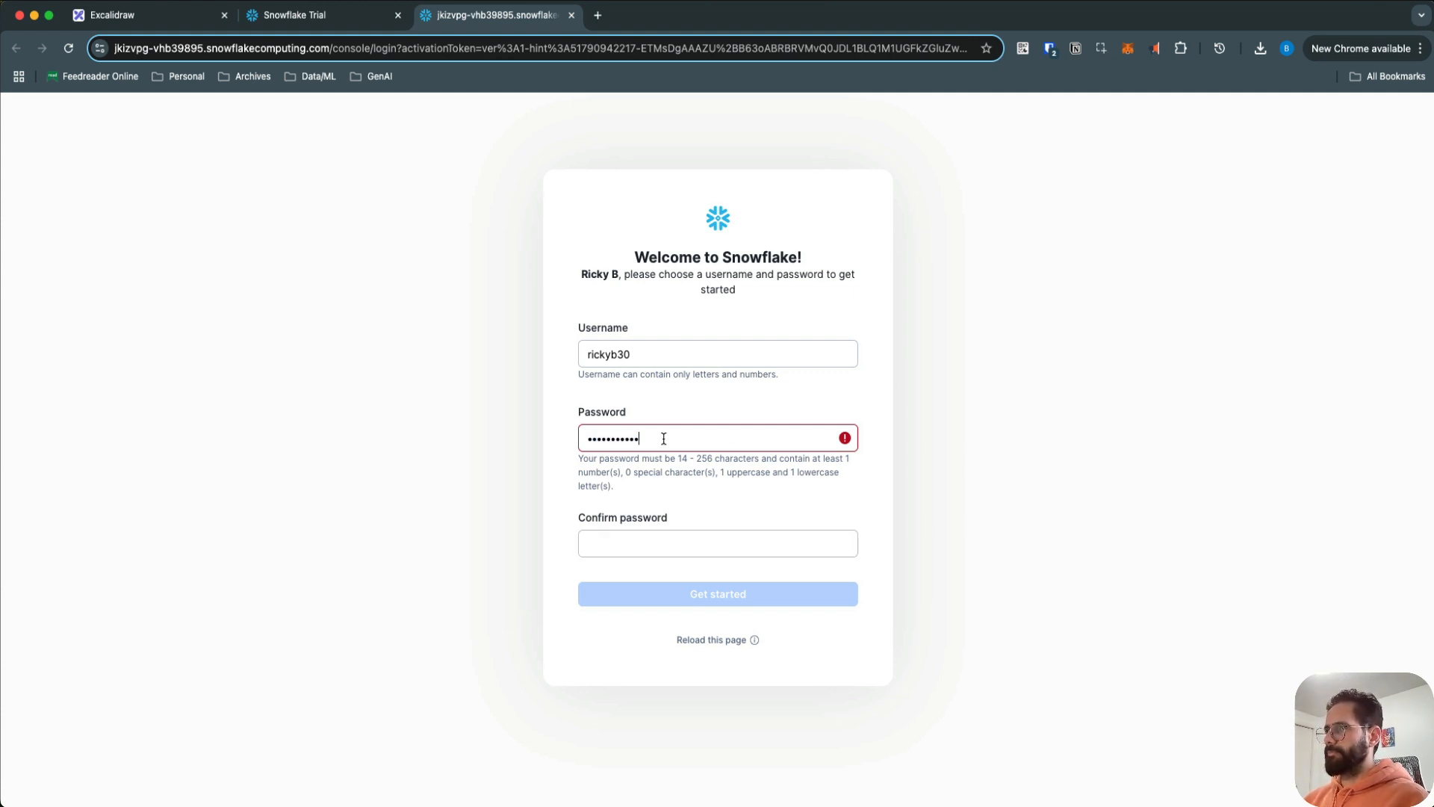
text(***)
key(Tab)
text(***********)
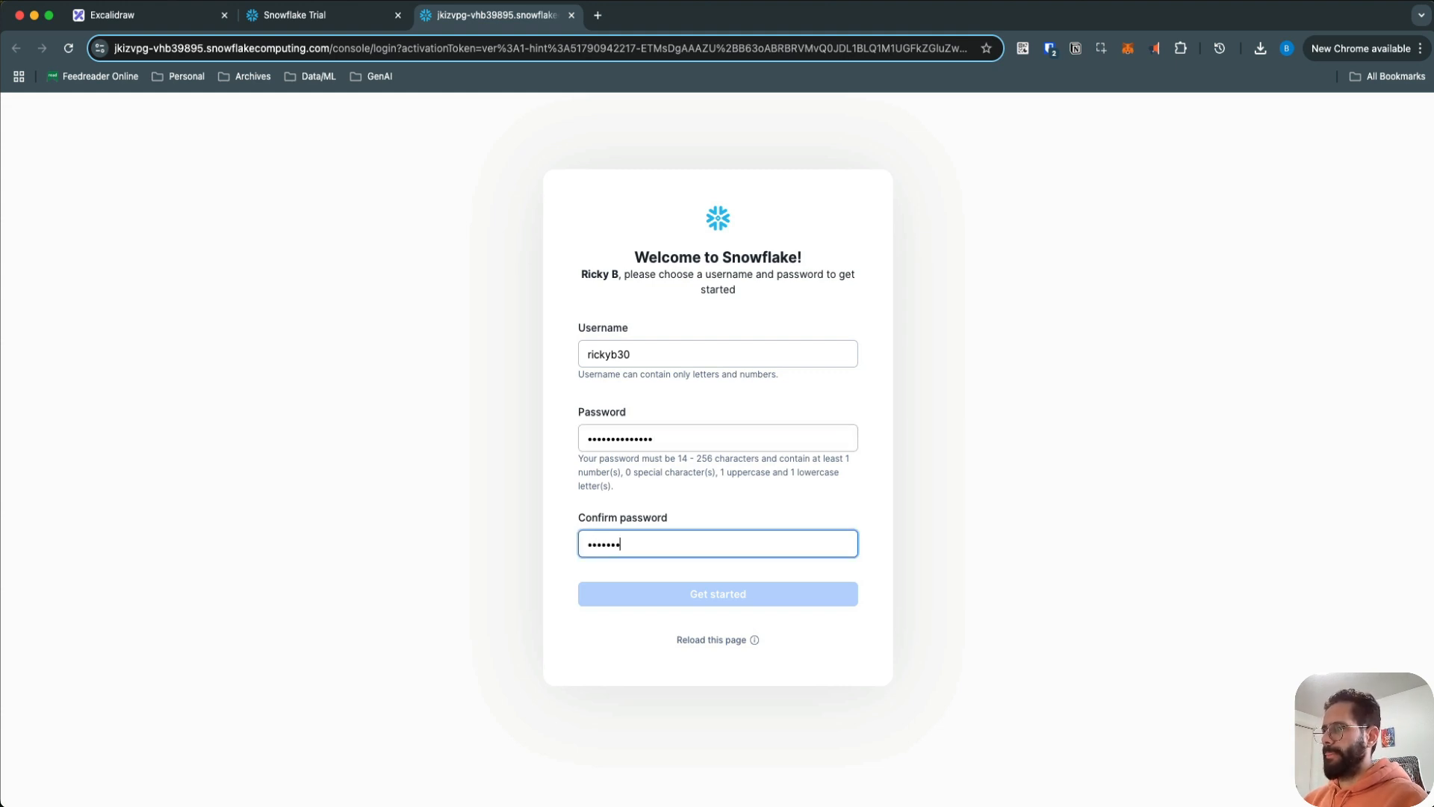
text(***)
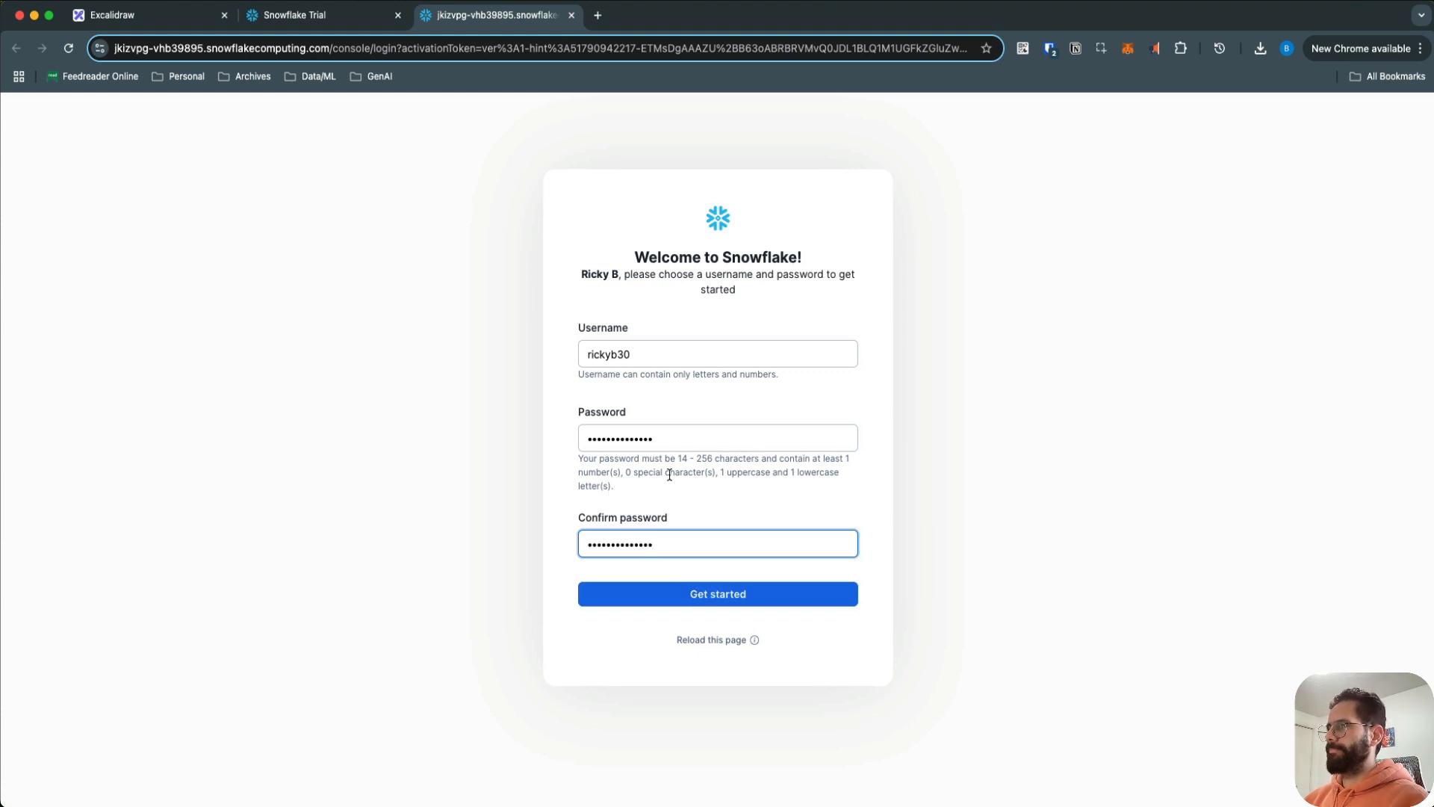
click(716, 595)
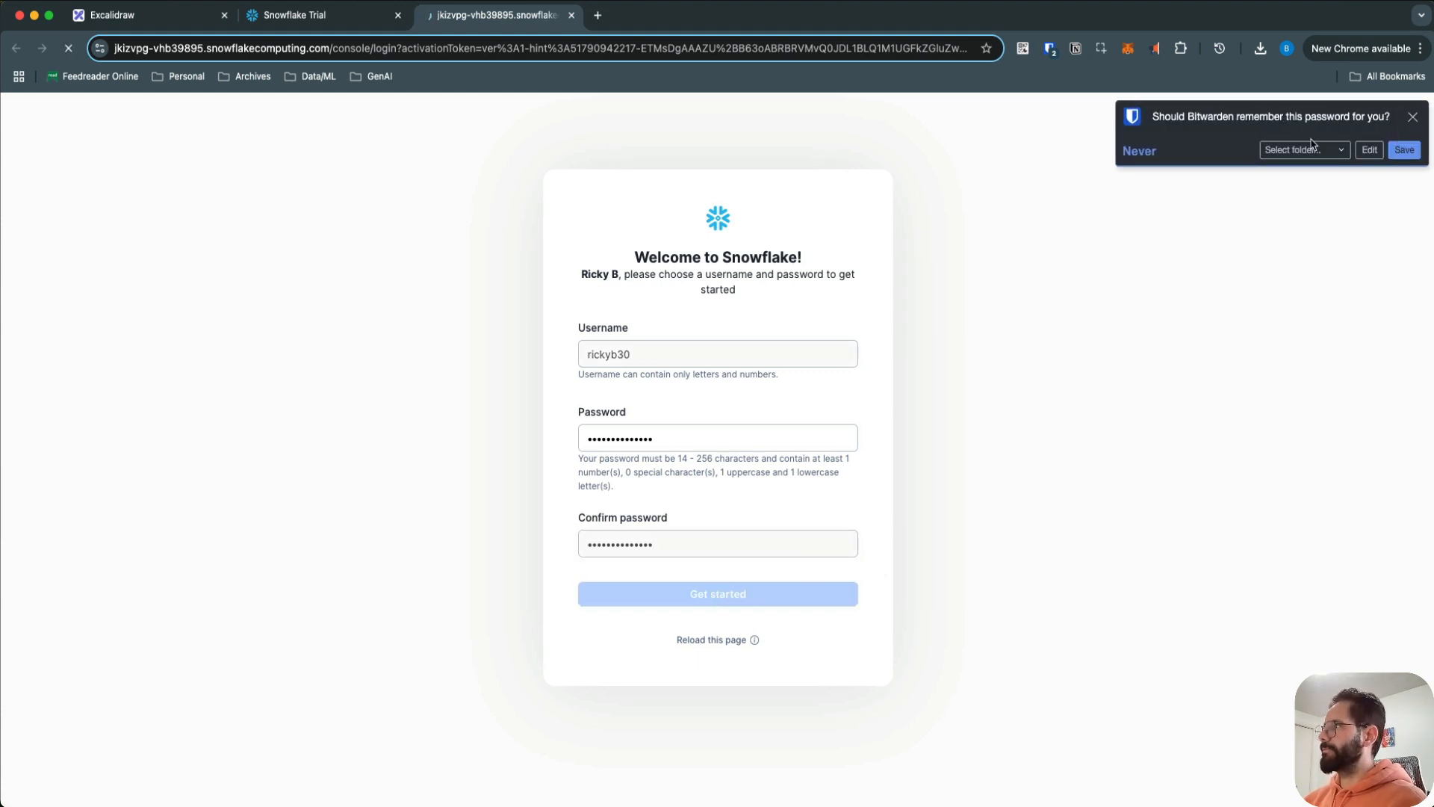
Step: Dismiss the offer to remember the password and skip the welcome dialog's sample data and data loading options
click(1413, 117)
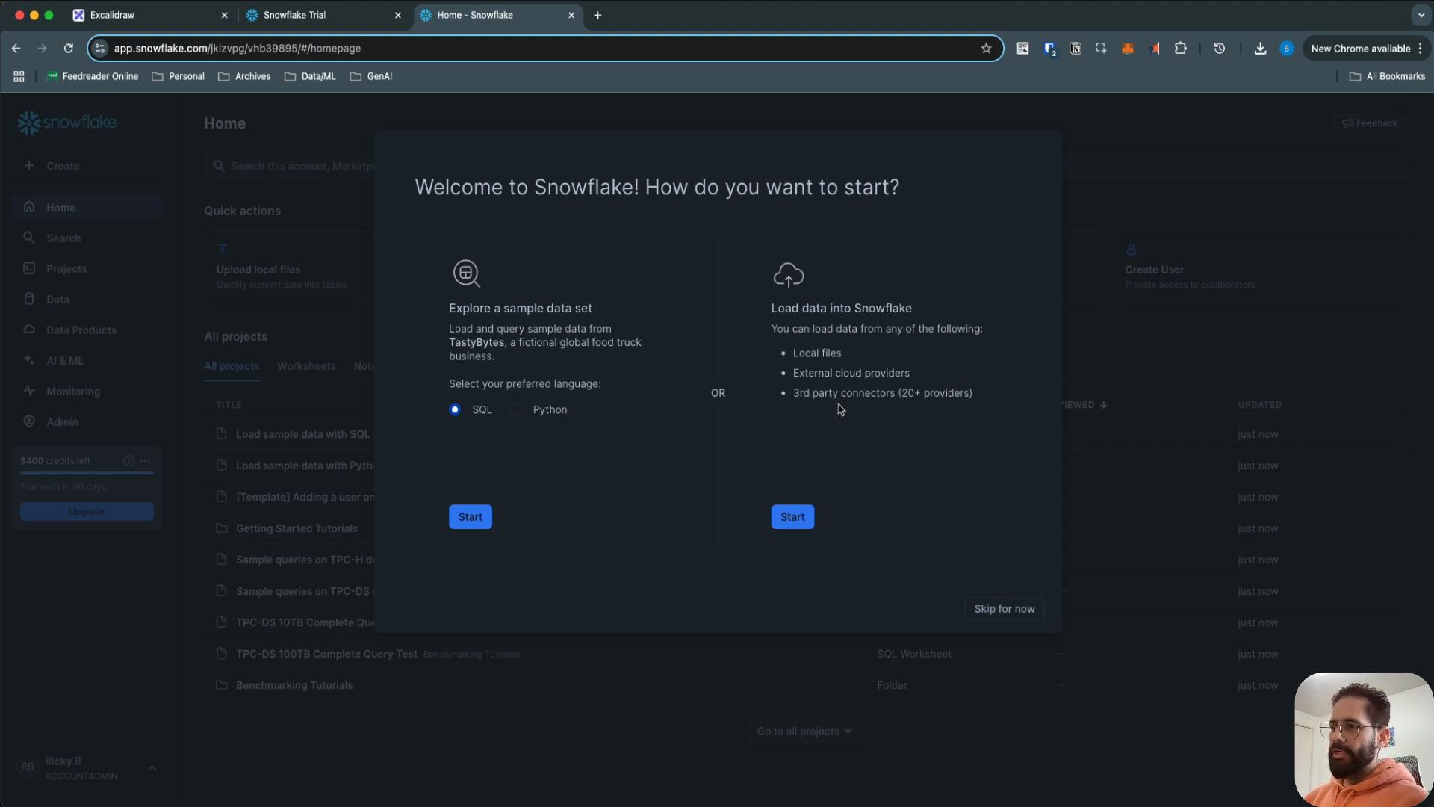
click(998, 609)
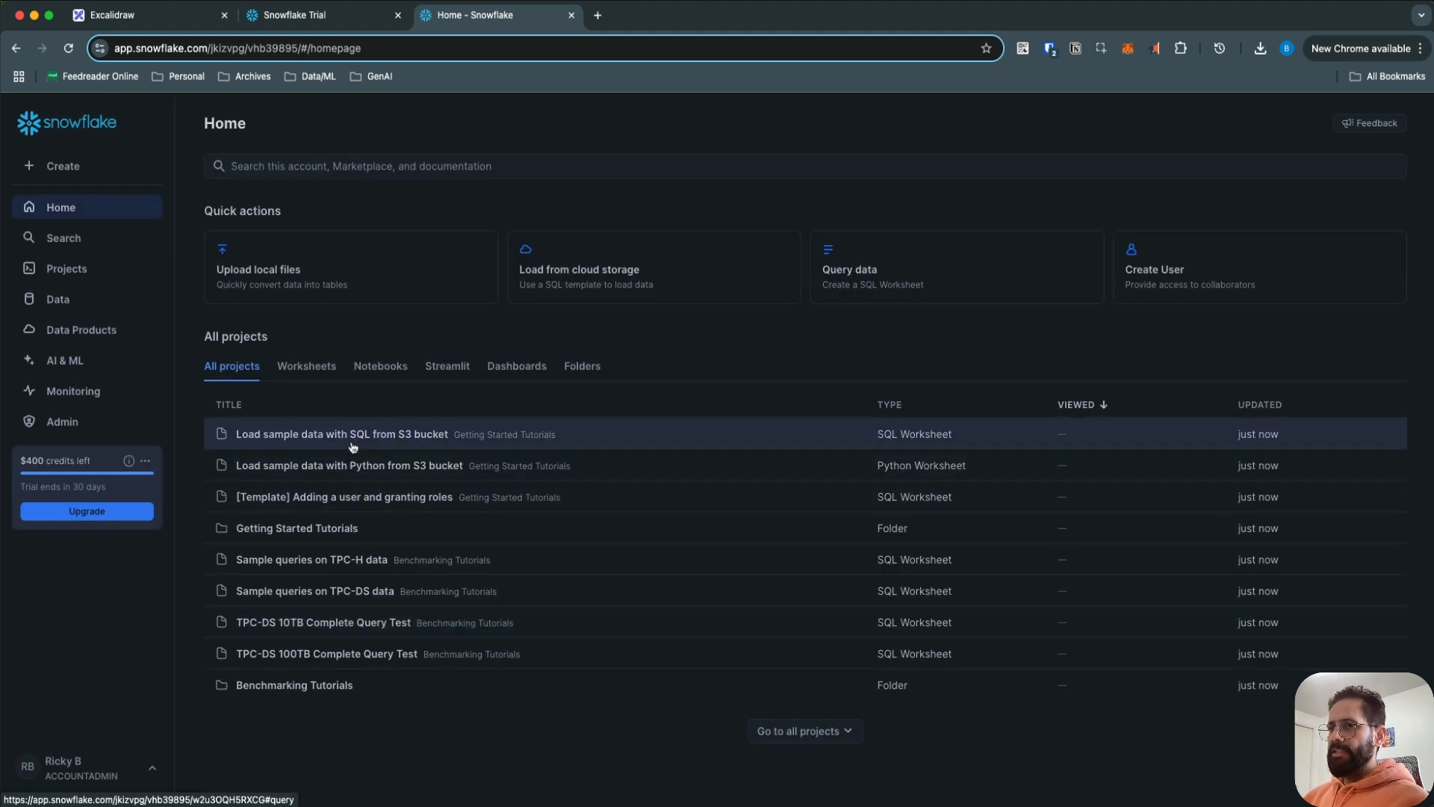
Step: Create a new SQL worksheet from the Worksheets page and dismiss the SQL worksheet tips
click(311, 369)
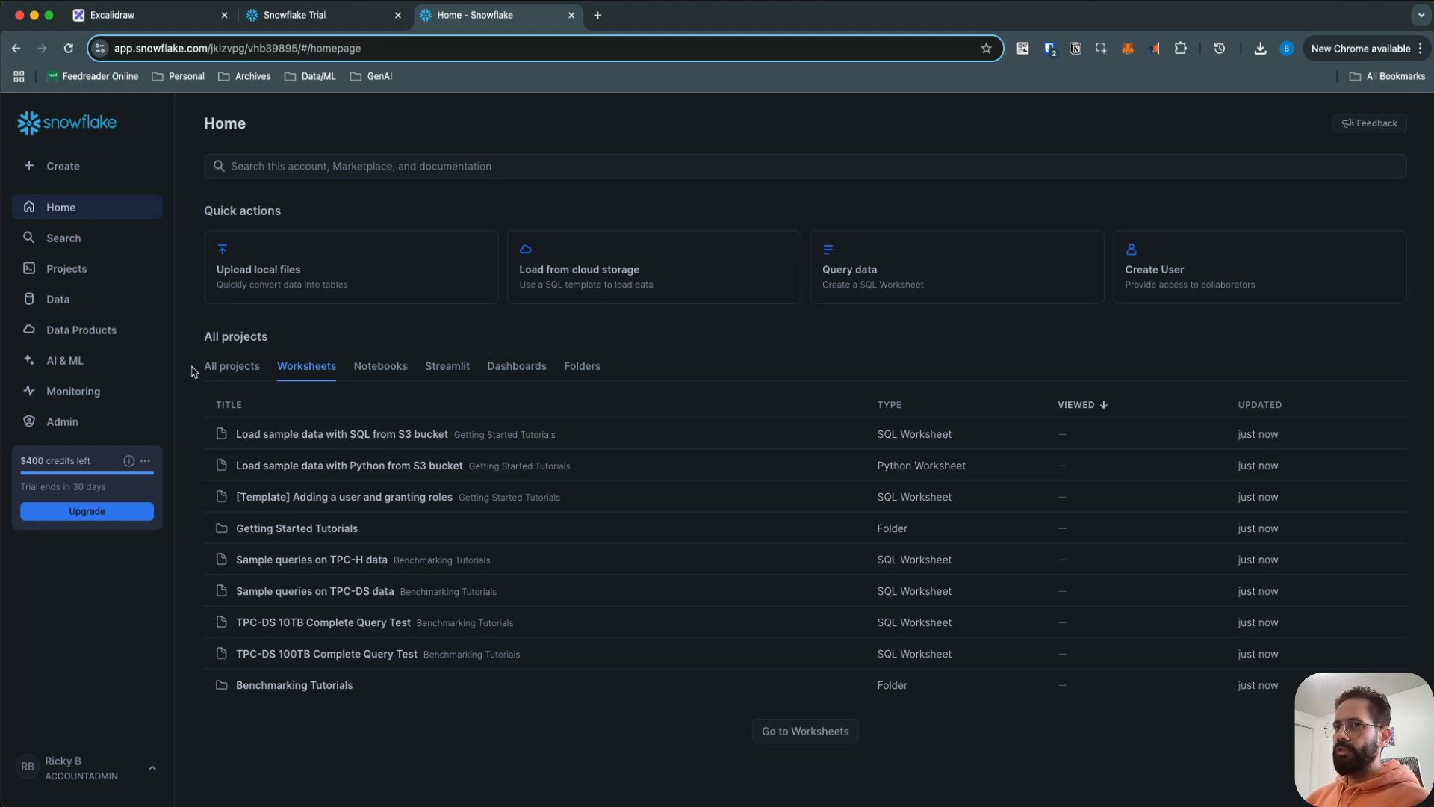
click(72, 276)
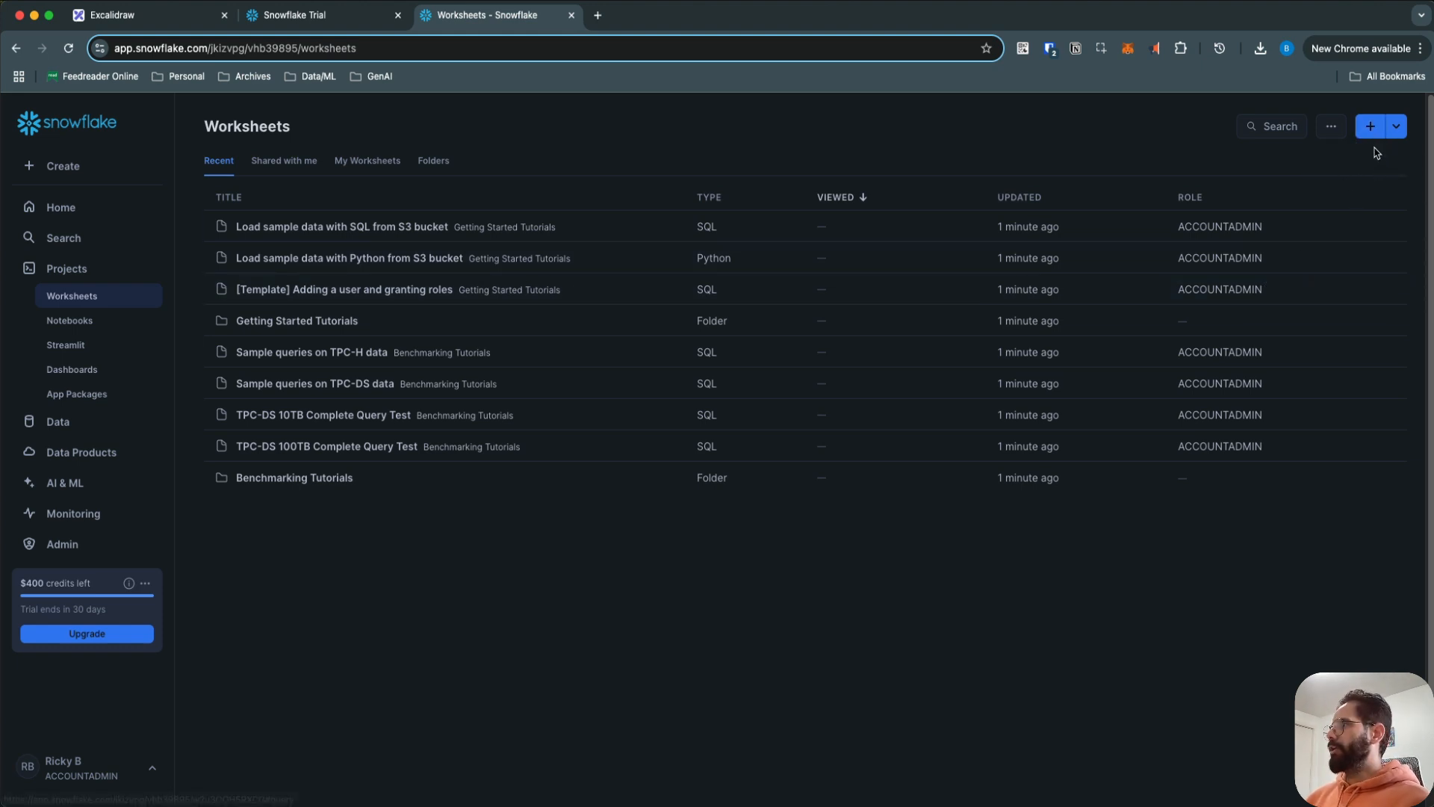
click(1397, 127)
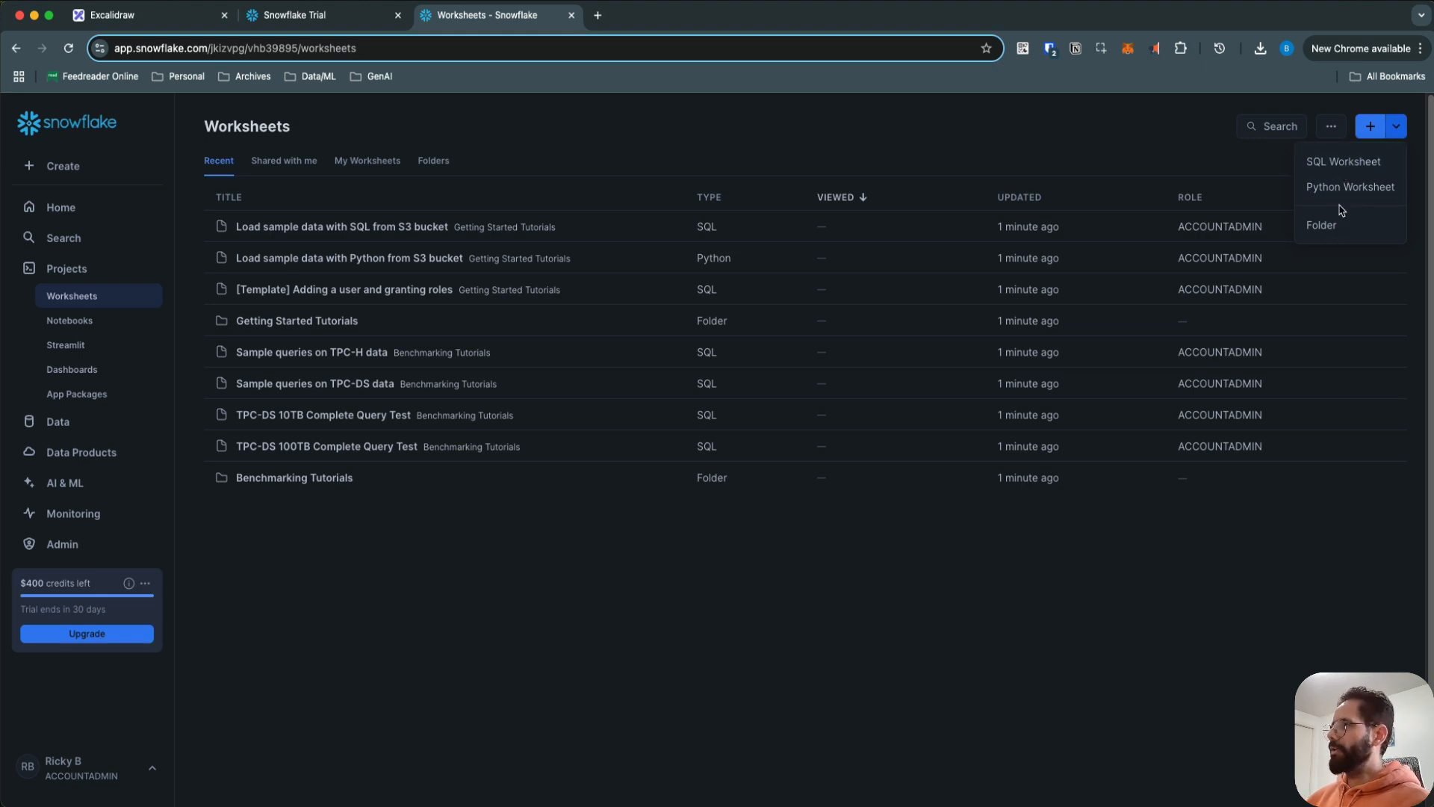
click(1343, 161)
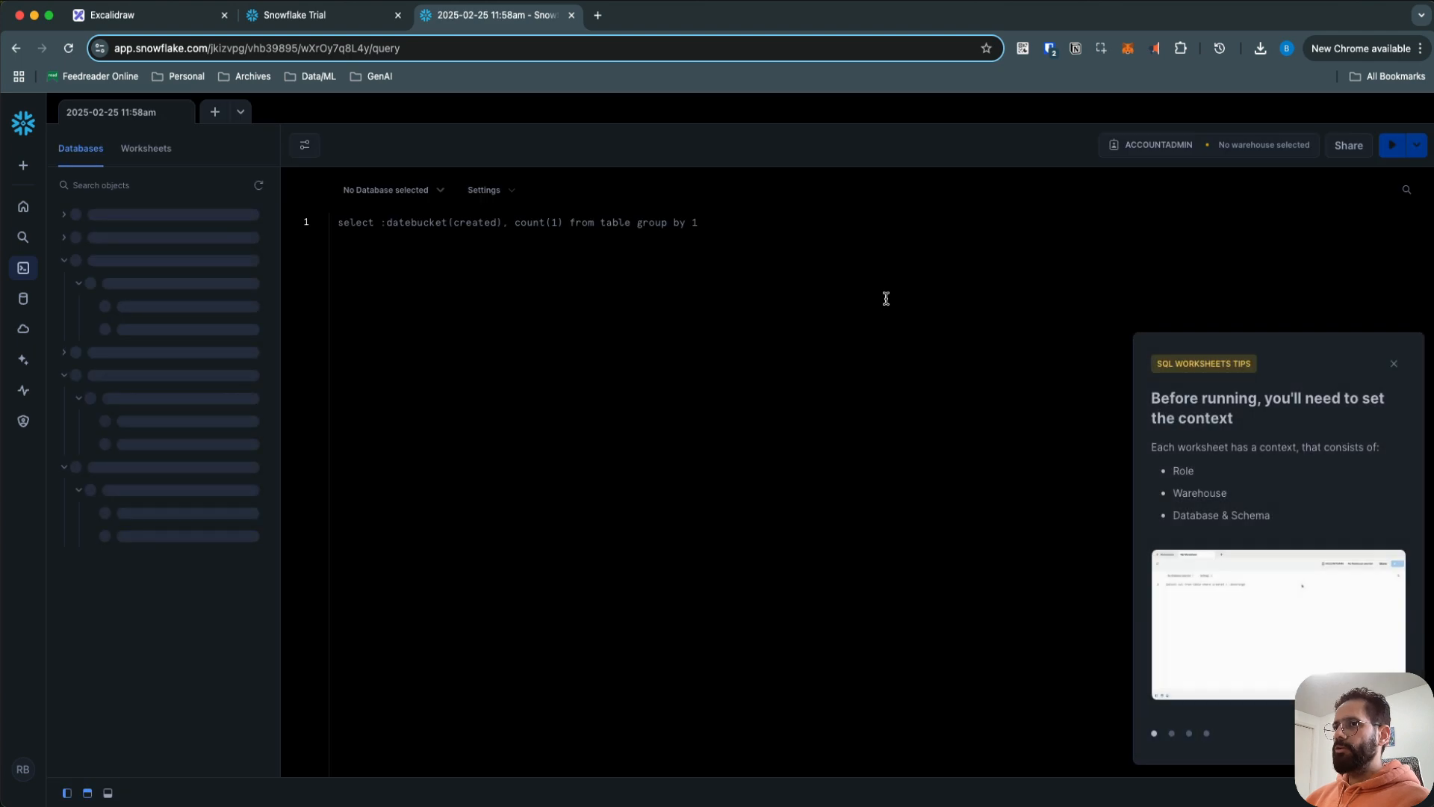
click(1394, 364)
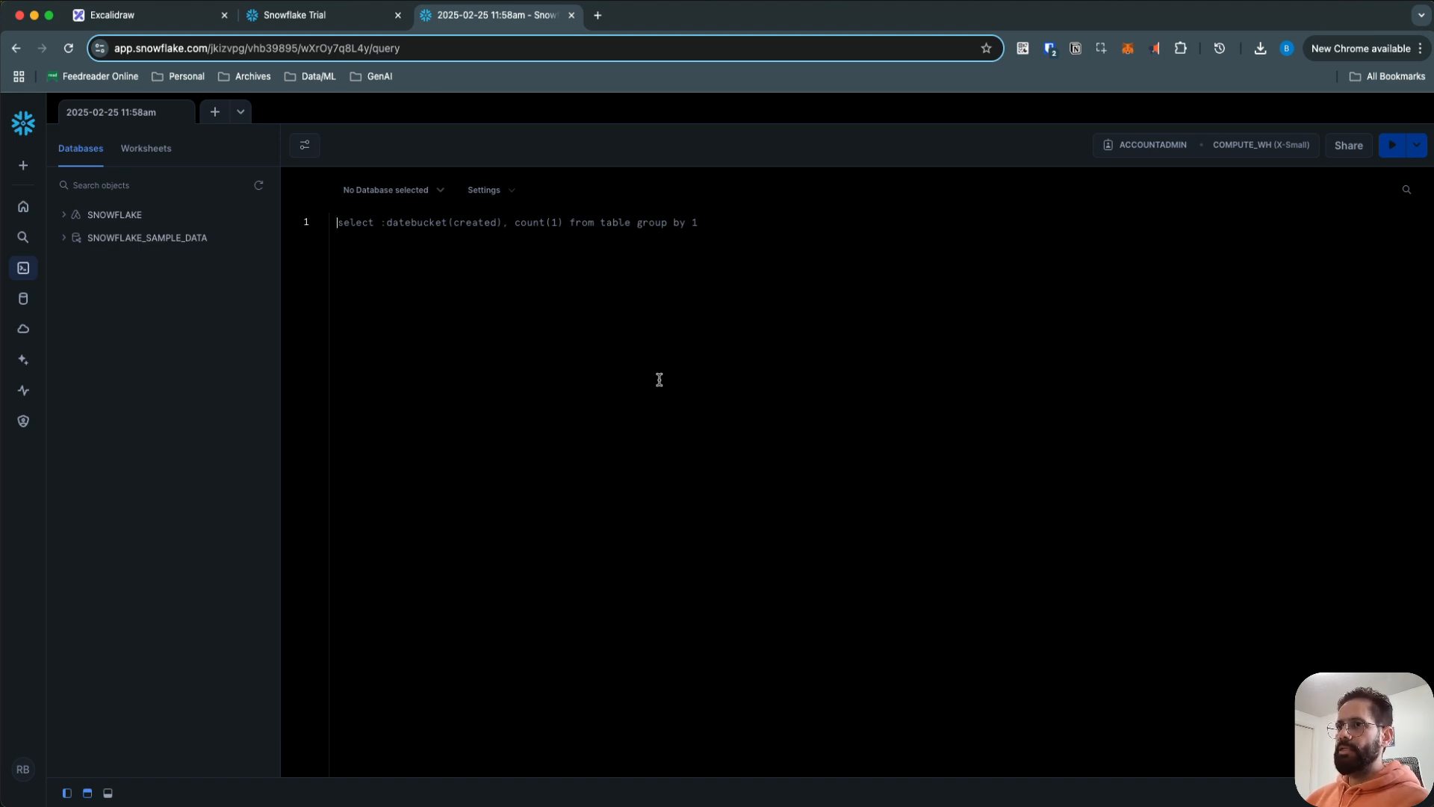
Step: Check the worksheet's database choices and browse the schemas inside the SNOWFLAKE and SNOWFLAKE_SAMPLE_DATA databases
click(441, 193)
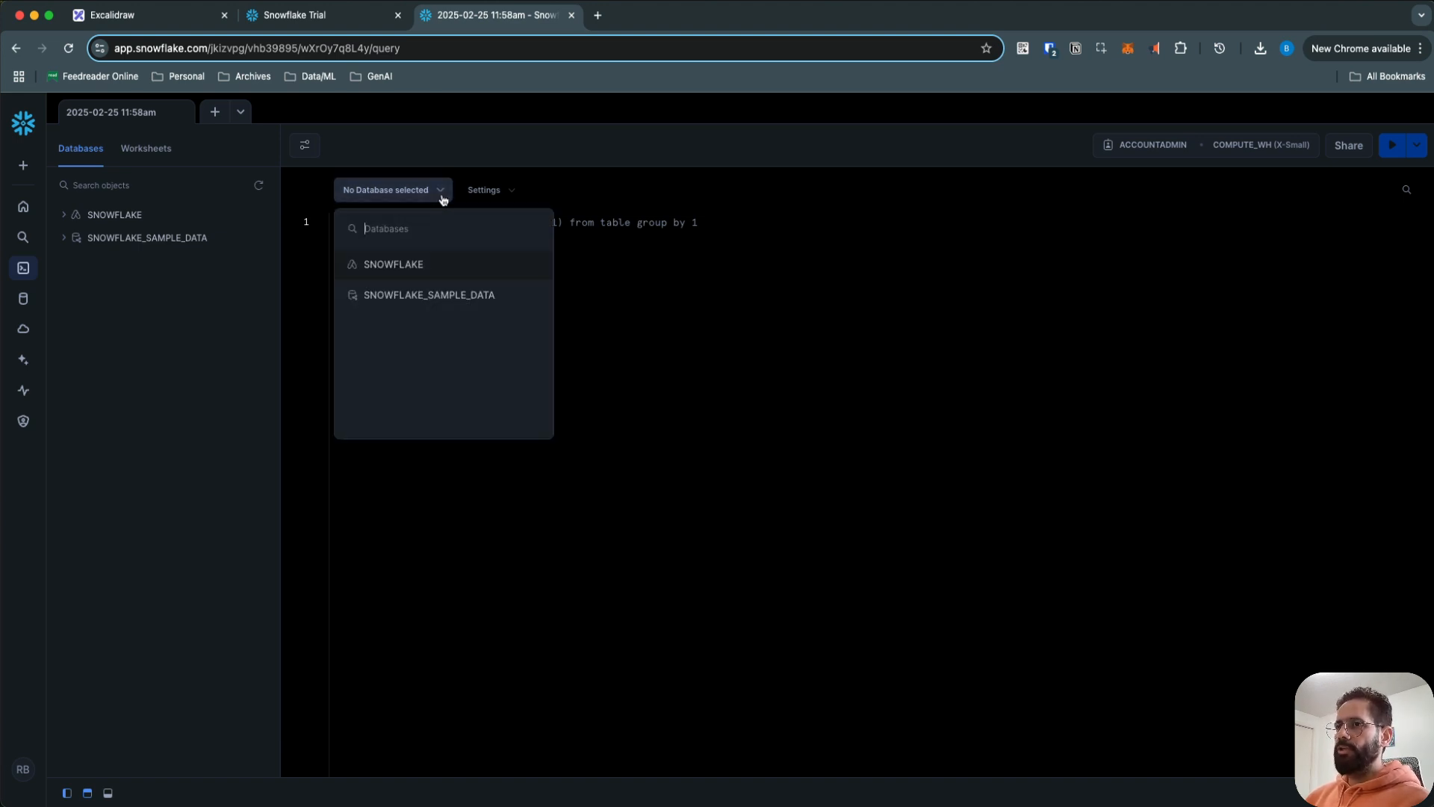
click(168, 359)
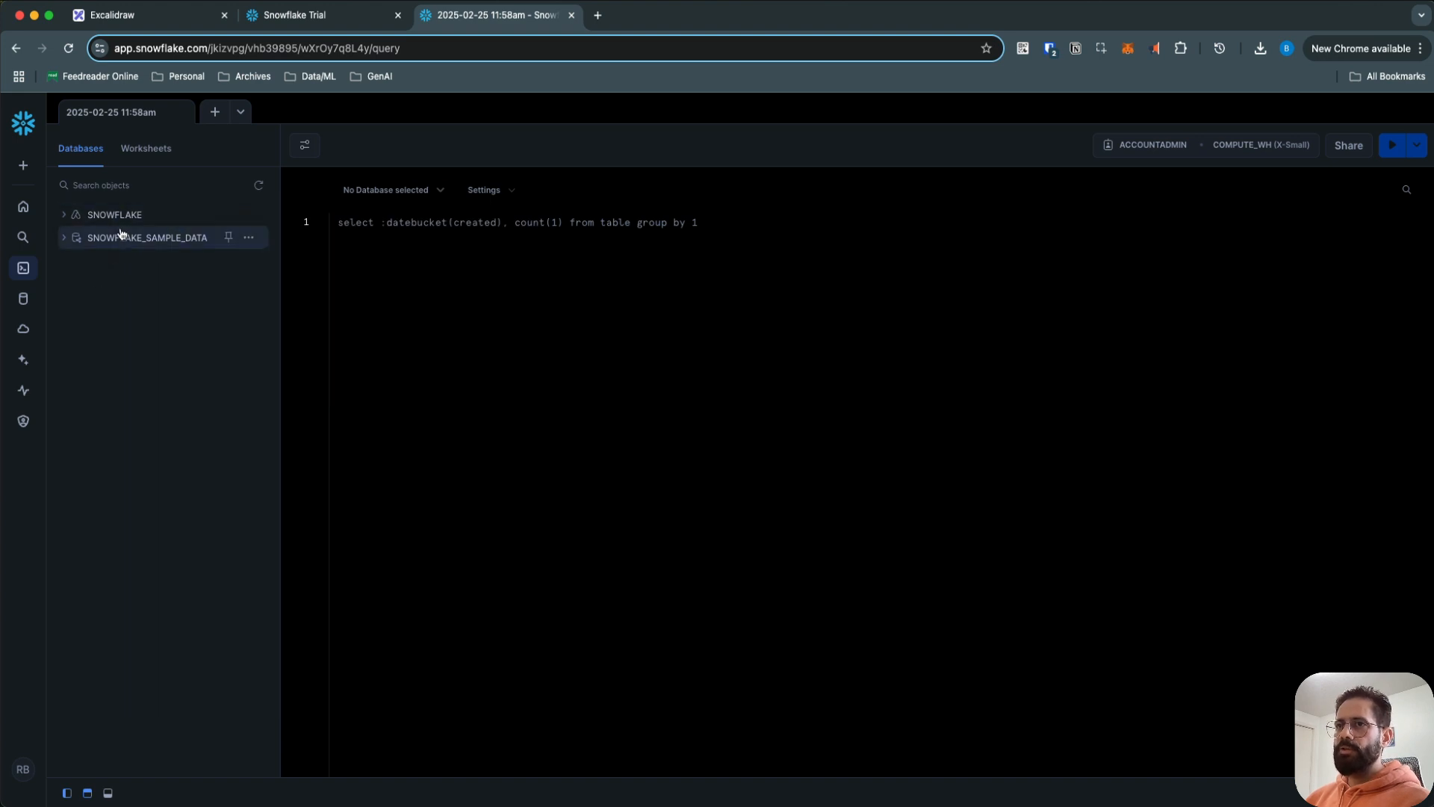
mouse_move(133, 242)
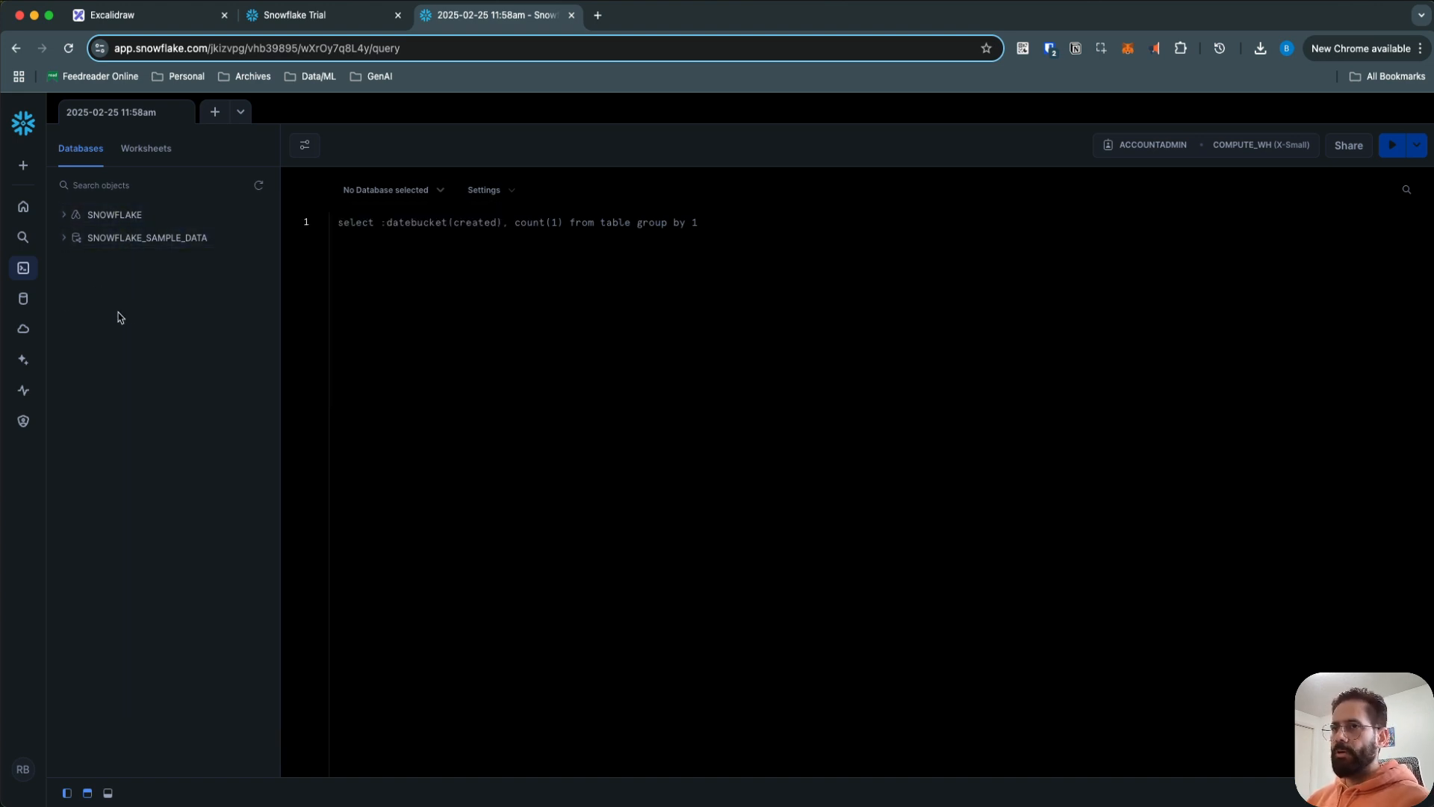
click(63, 215)
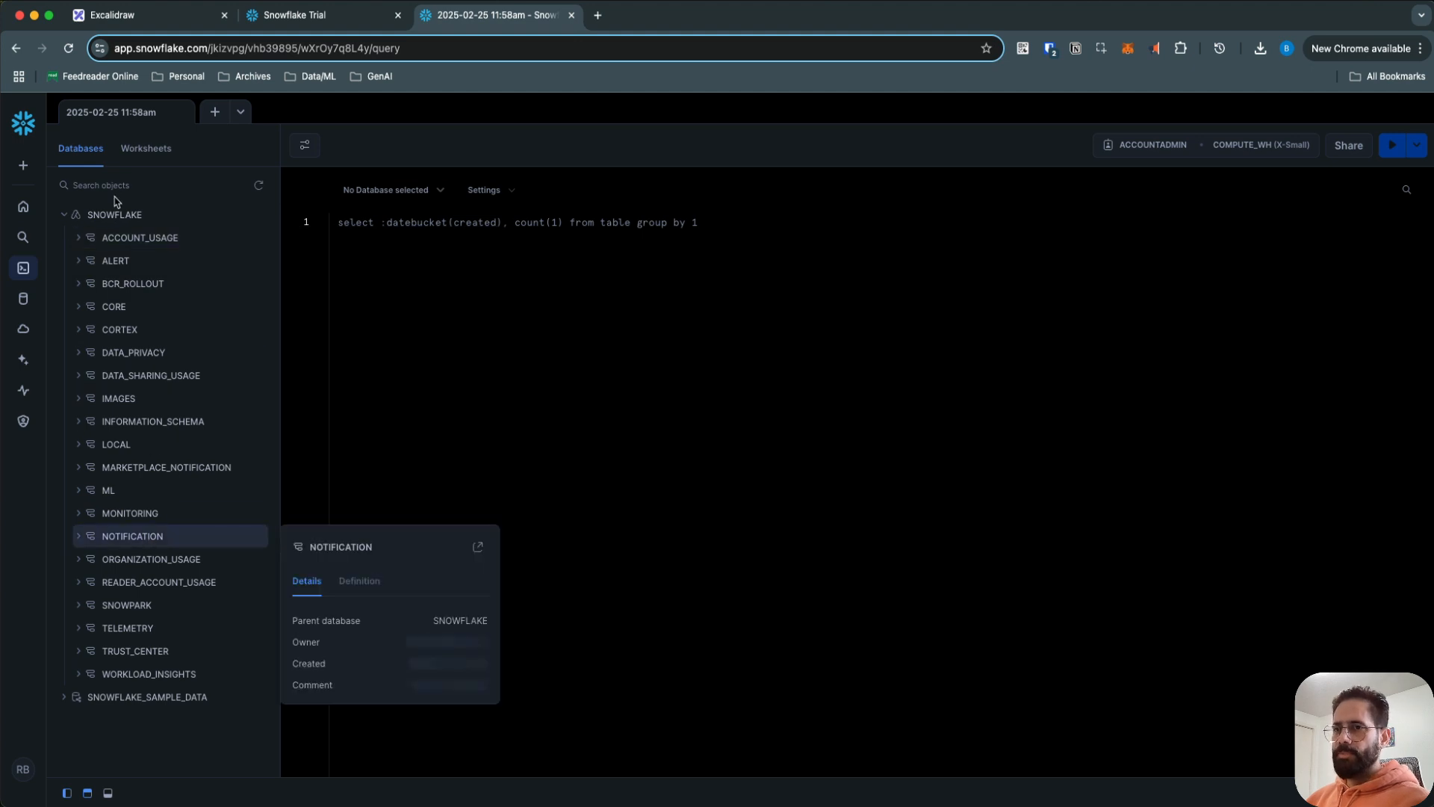
click(64, 217)
click(64, 239)
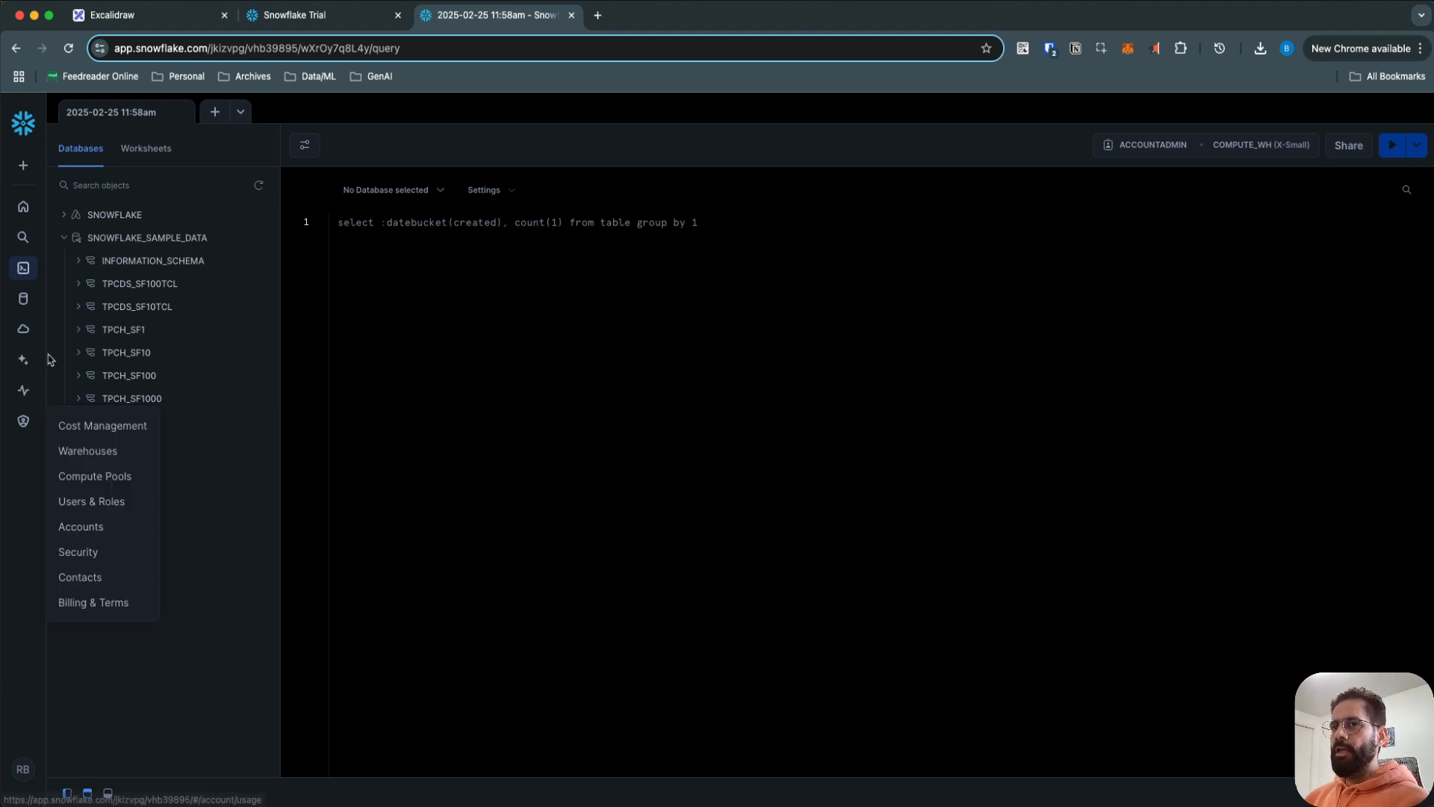
Step: Go to the project notebooks and inspect the new-notebook form and its database choices, closing it without creating a notebook
click(23, 206)
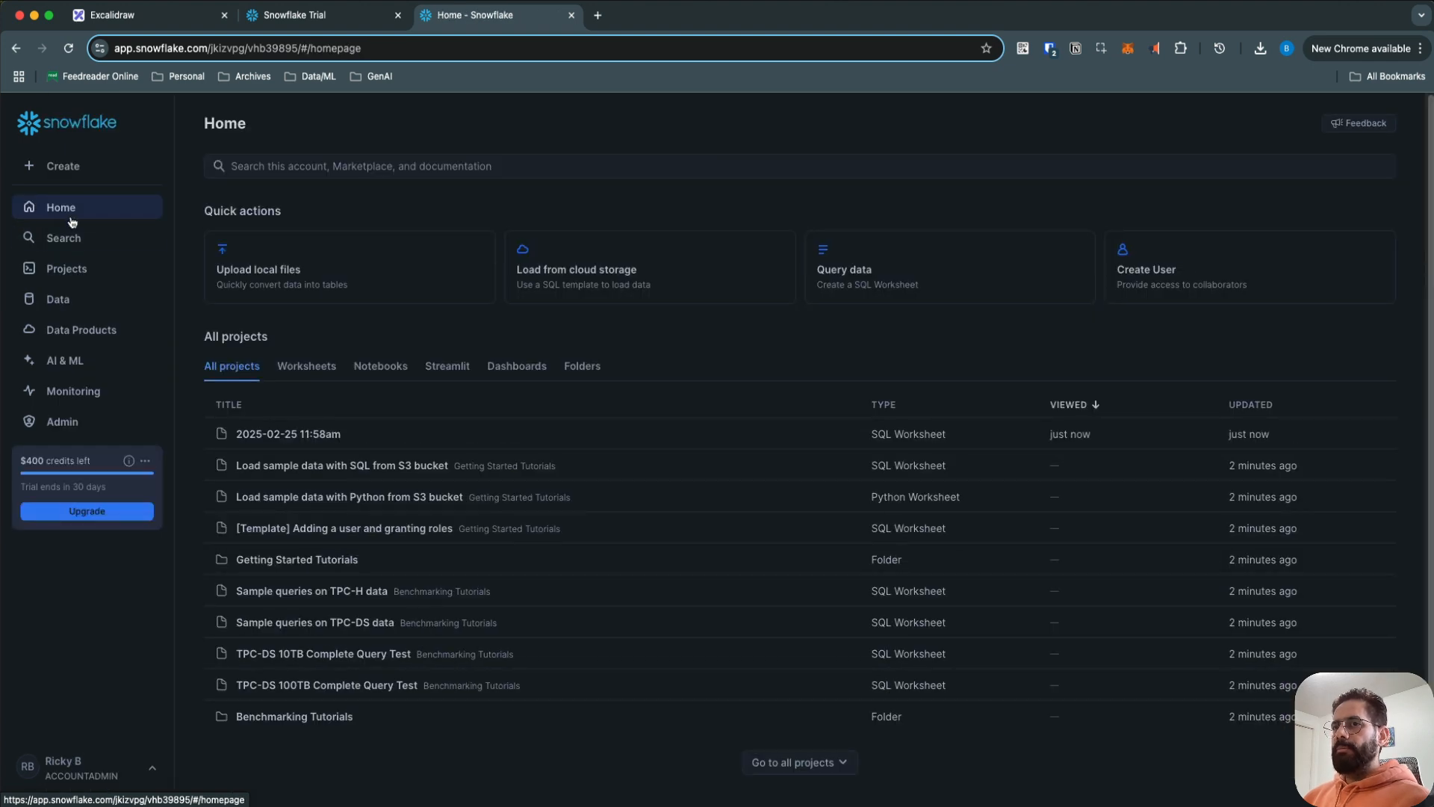
click(77, 268)
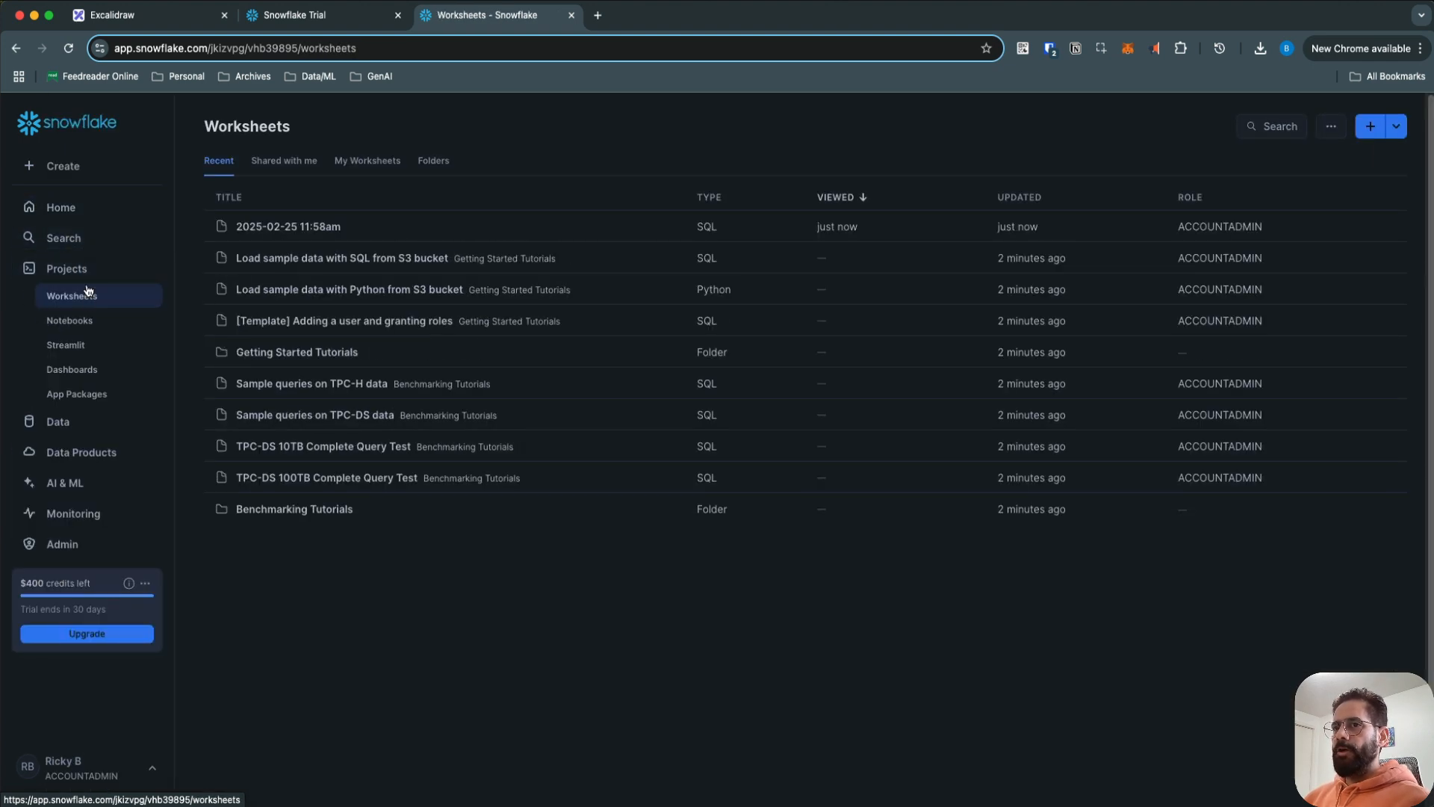
click(88, 321)
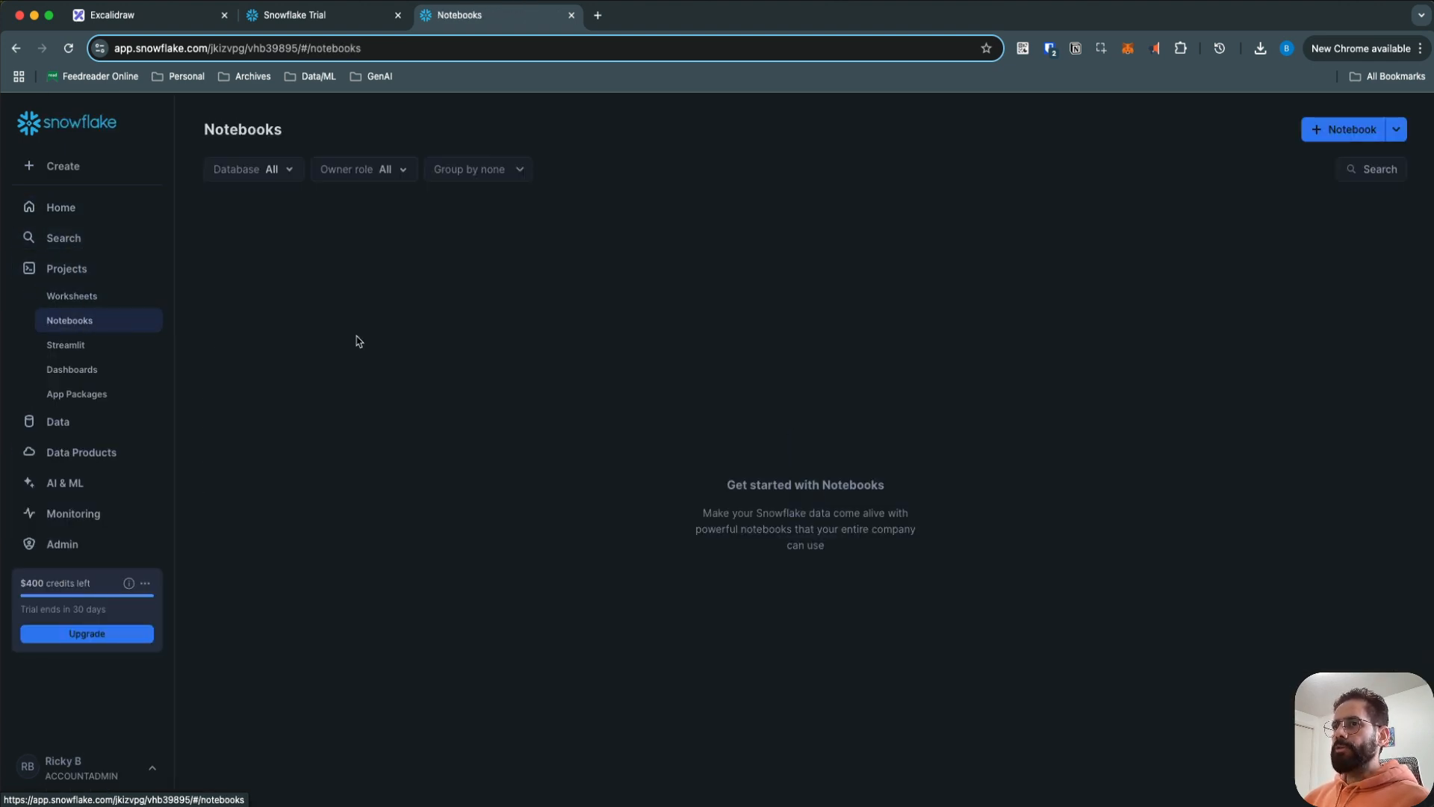
click(1347, 131)
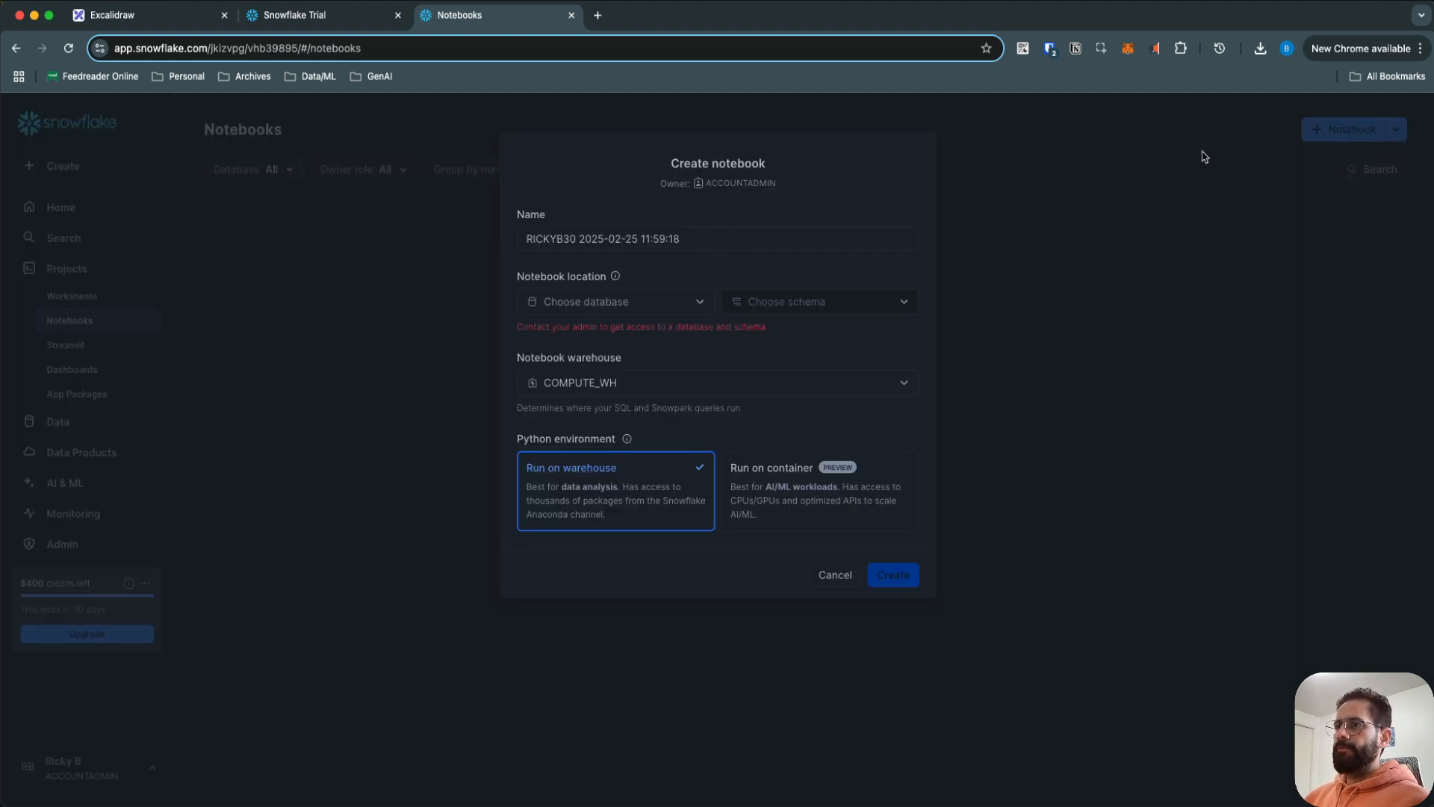
click(703, 307)
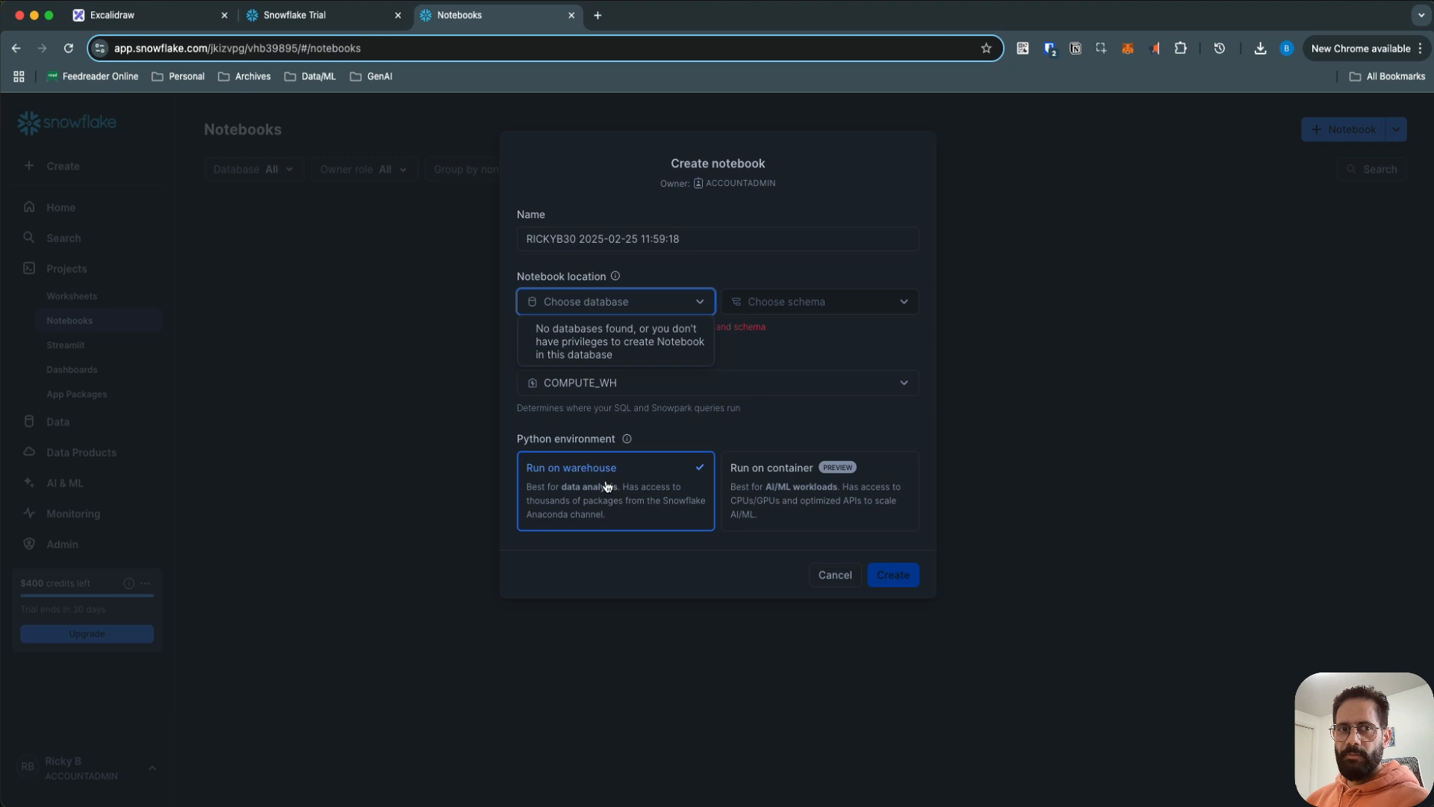
click(838, 578)
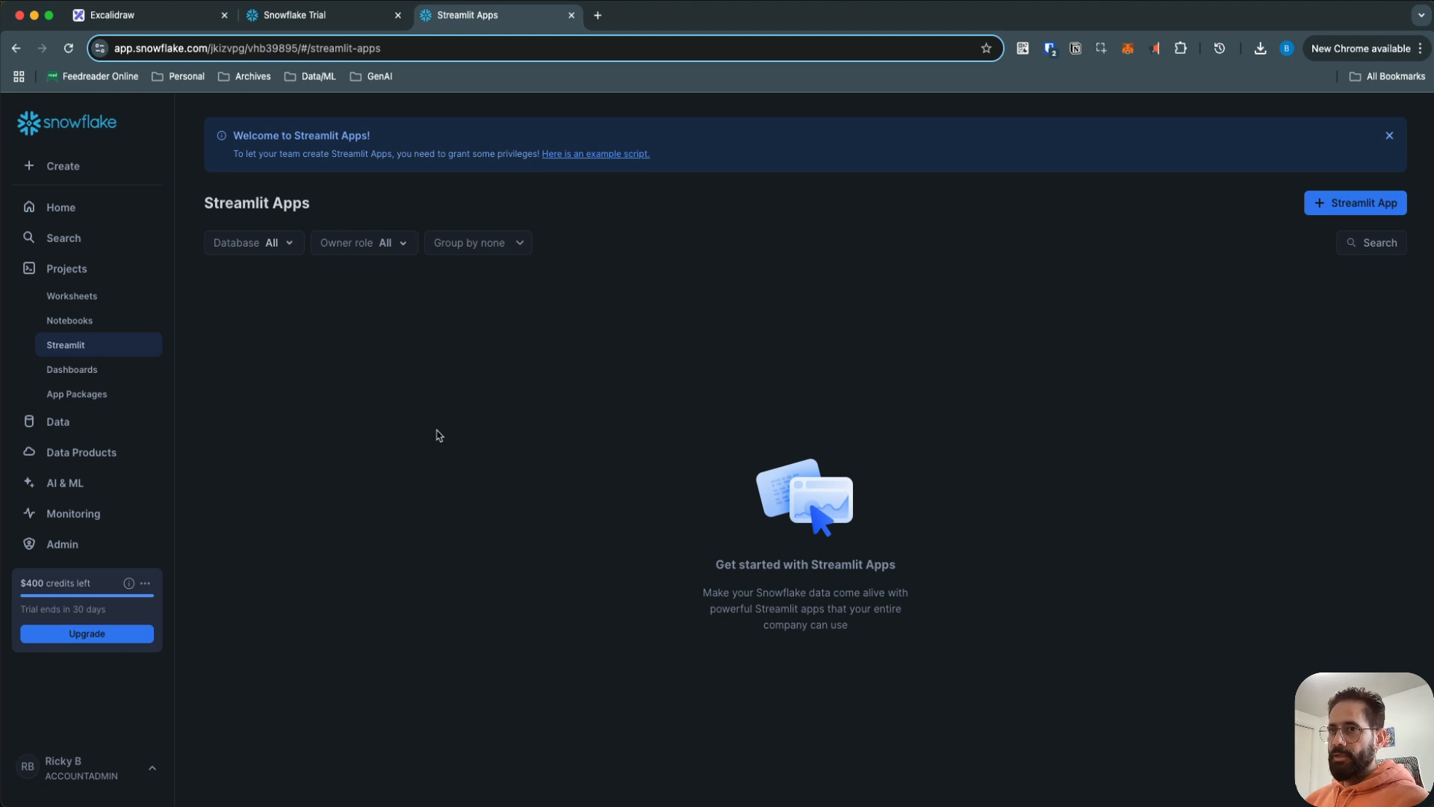
Step: Look over the Dashboards and App Packages pages of the project area
click(95, 374)
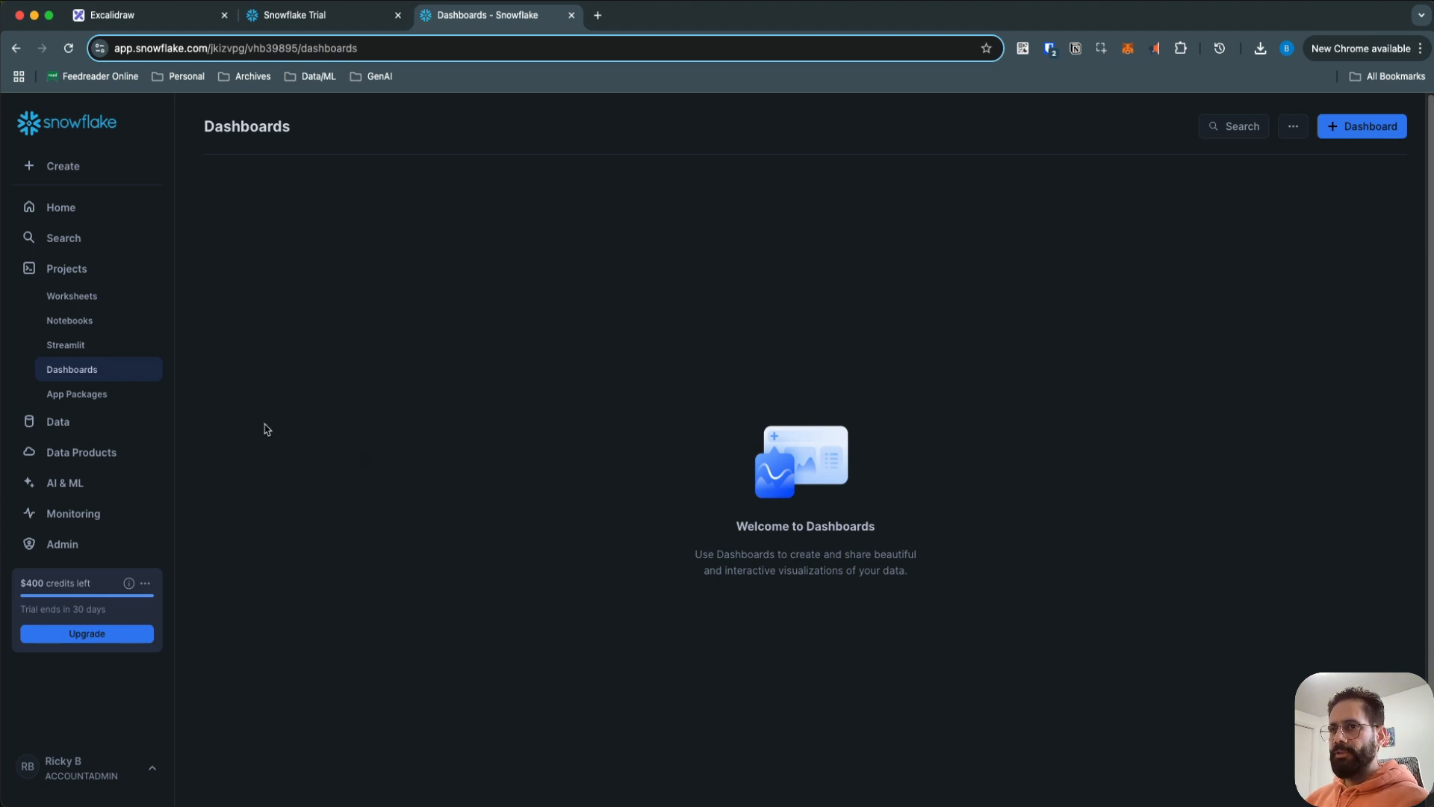
click(83, 395)
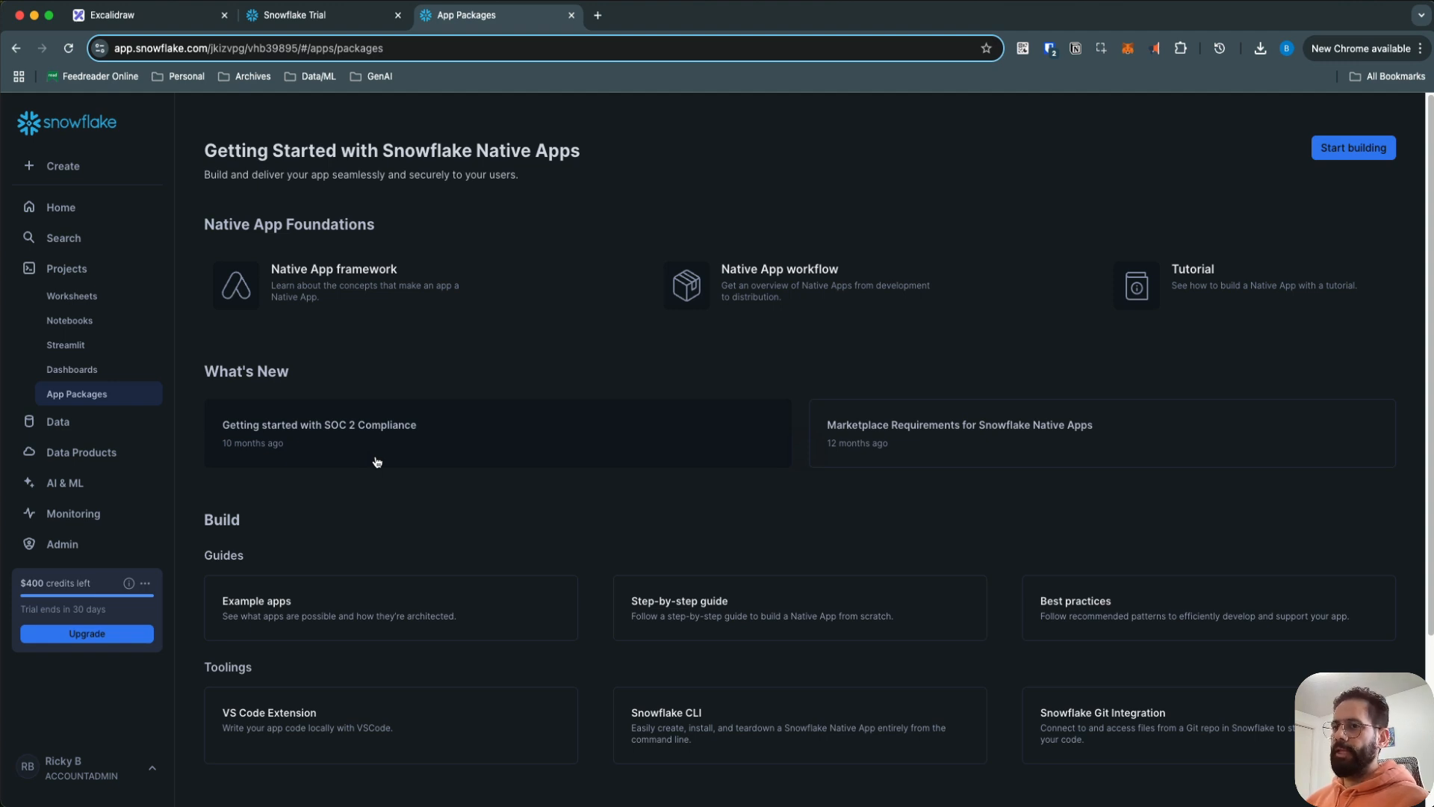
Step: View the account's databases and inspect the new-database form, including its creating role, without creating a database
click(54, 421)
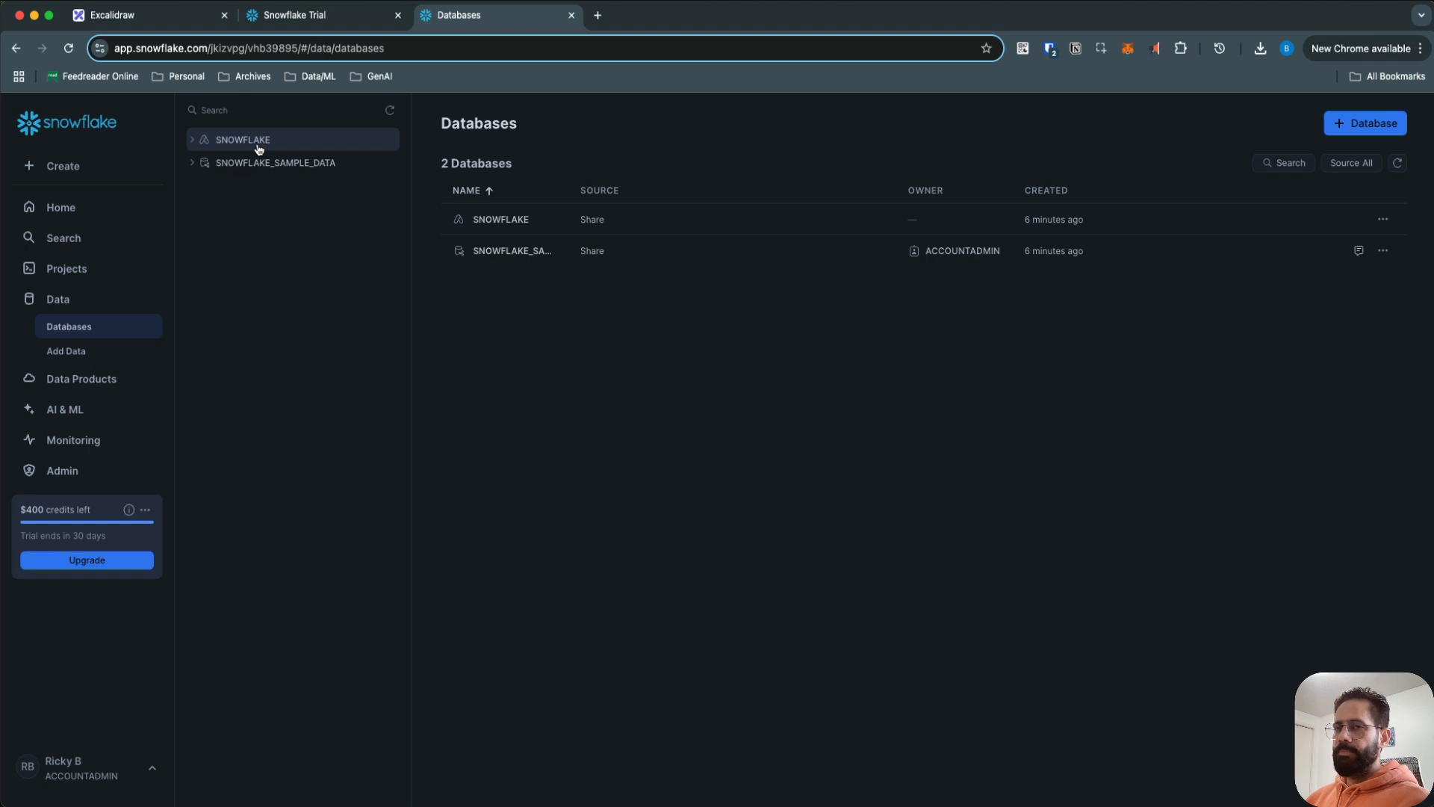
click(1350, 124)
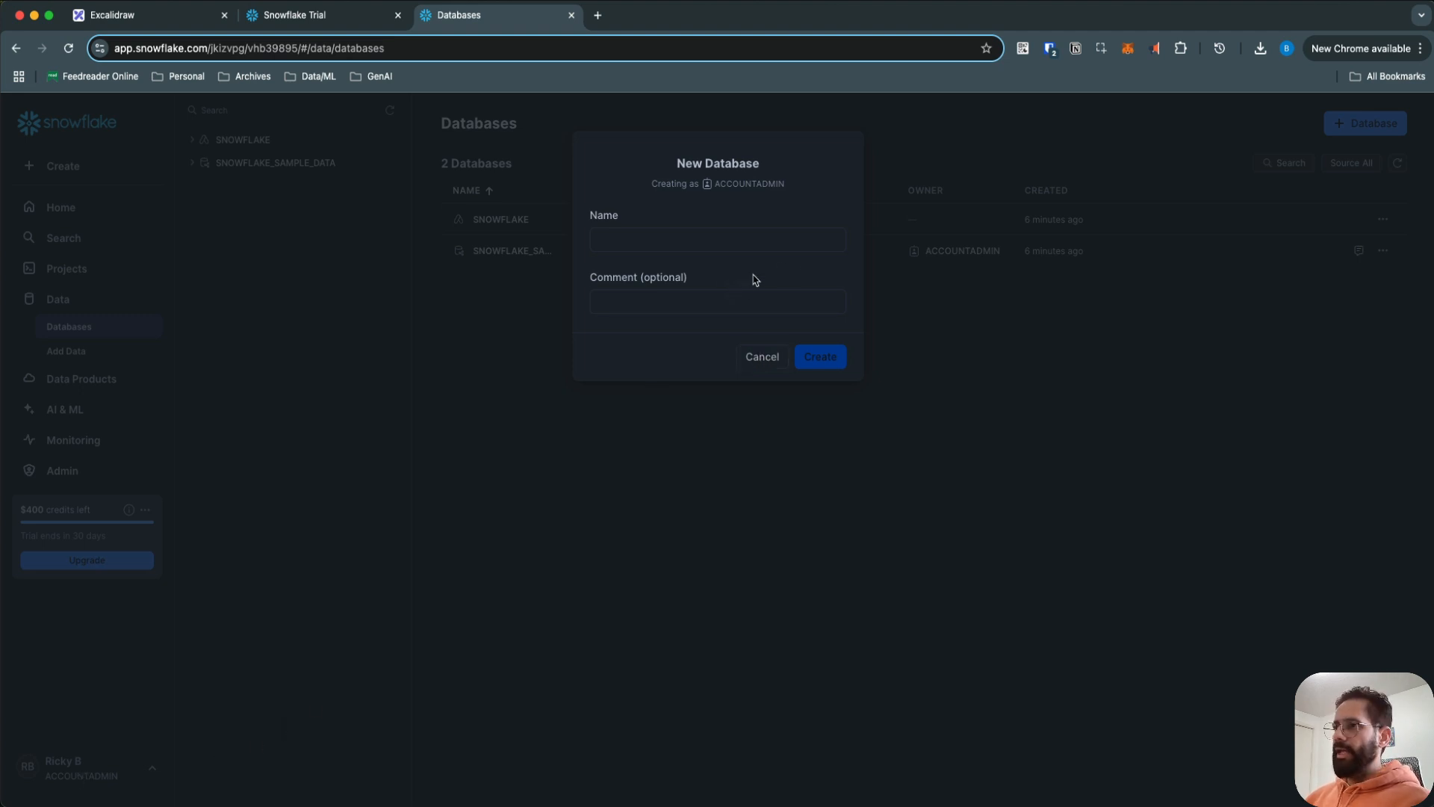
drag(714, 183, 793, 187)
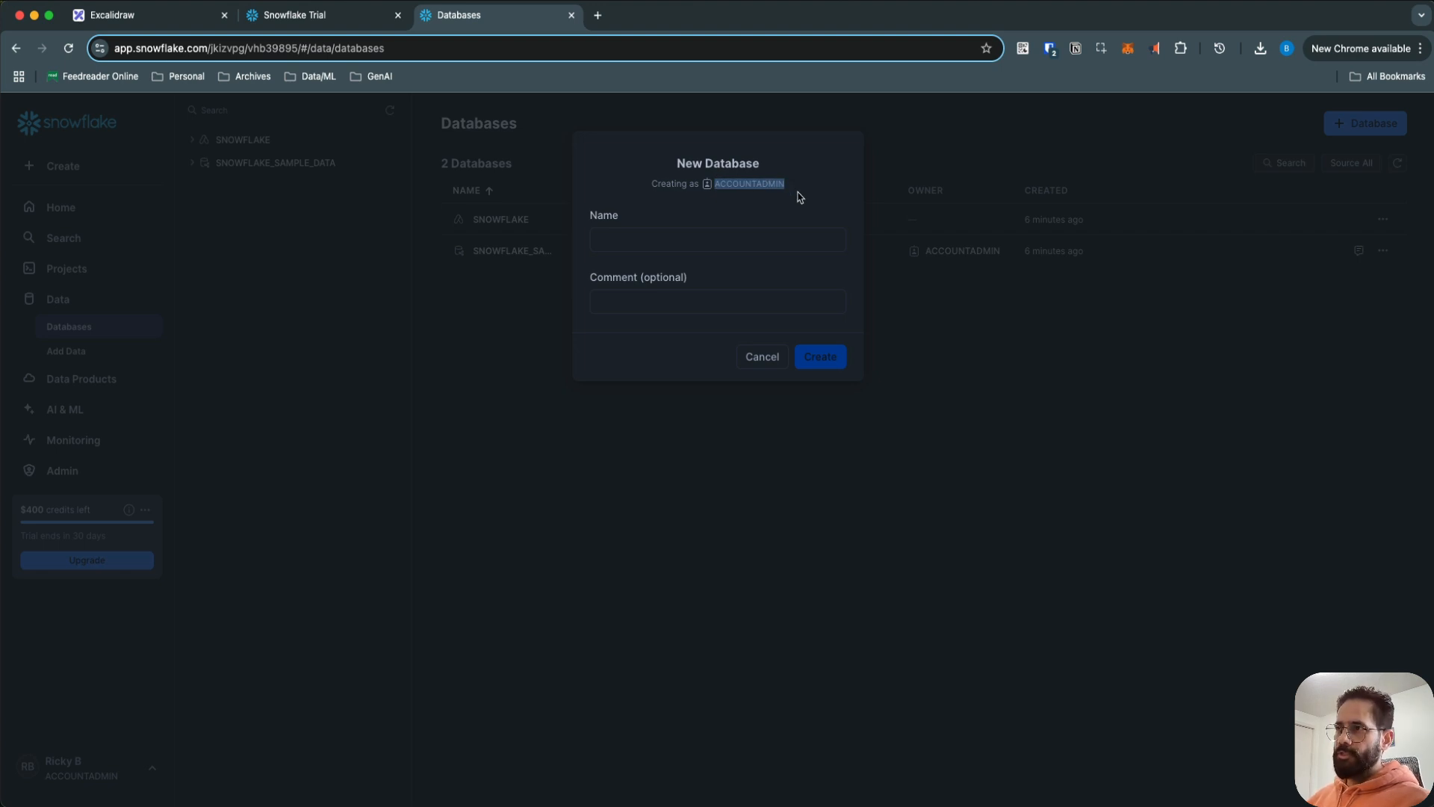
click(762, 357)
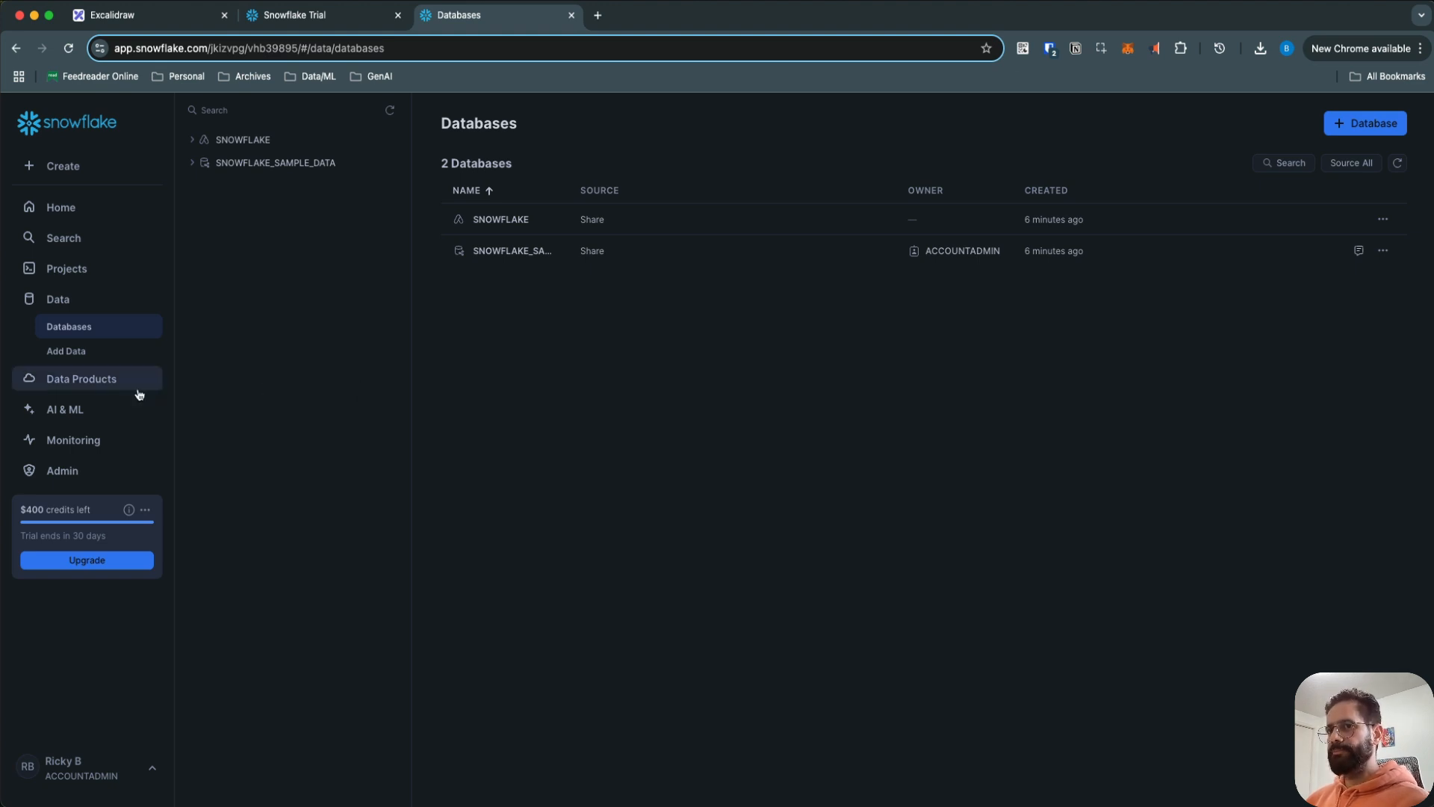
Step: Review the features offered in AI & ML Studio, including Create Custom LLM
click(78, 413)
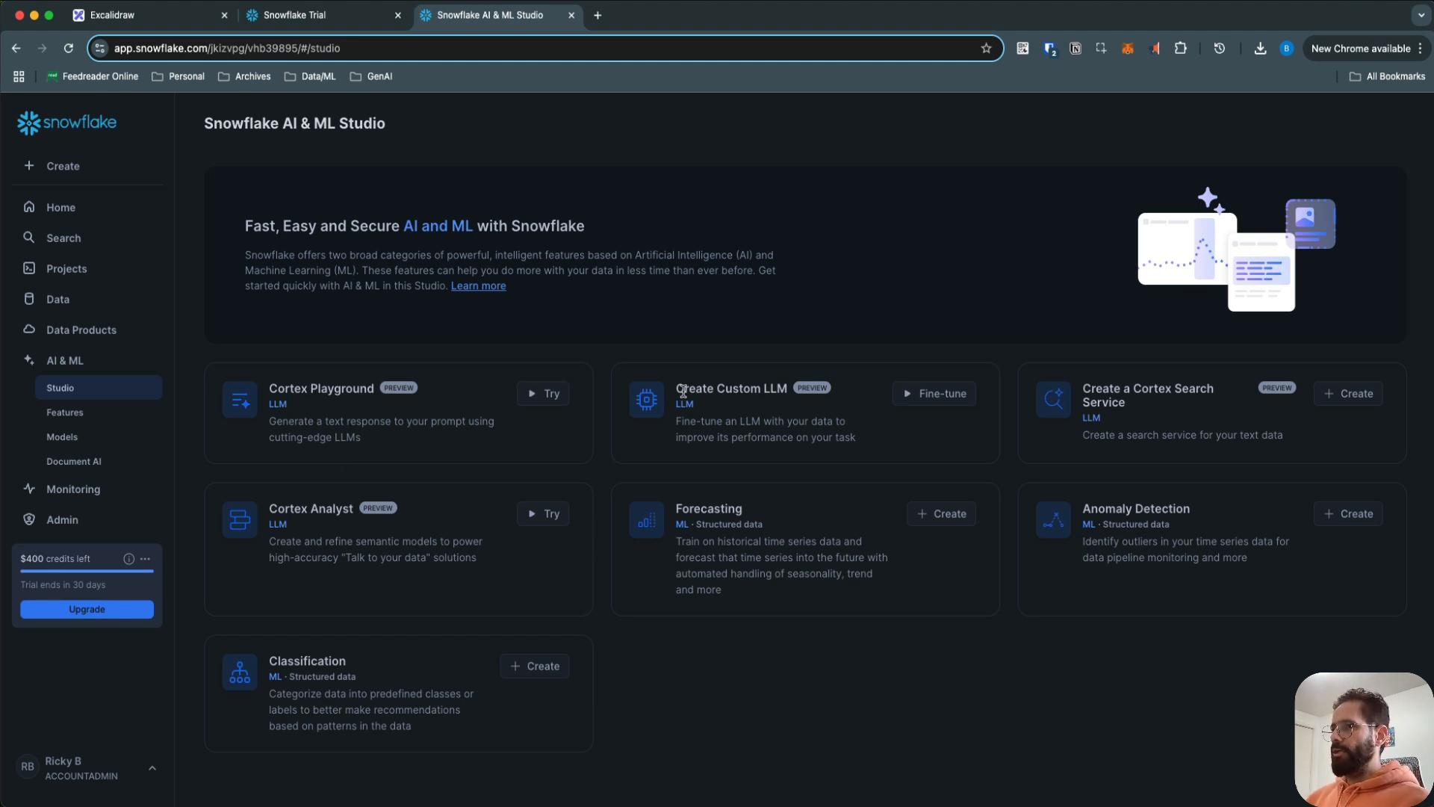
drag(681, 388, 775, 402)
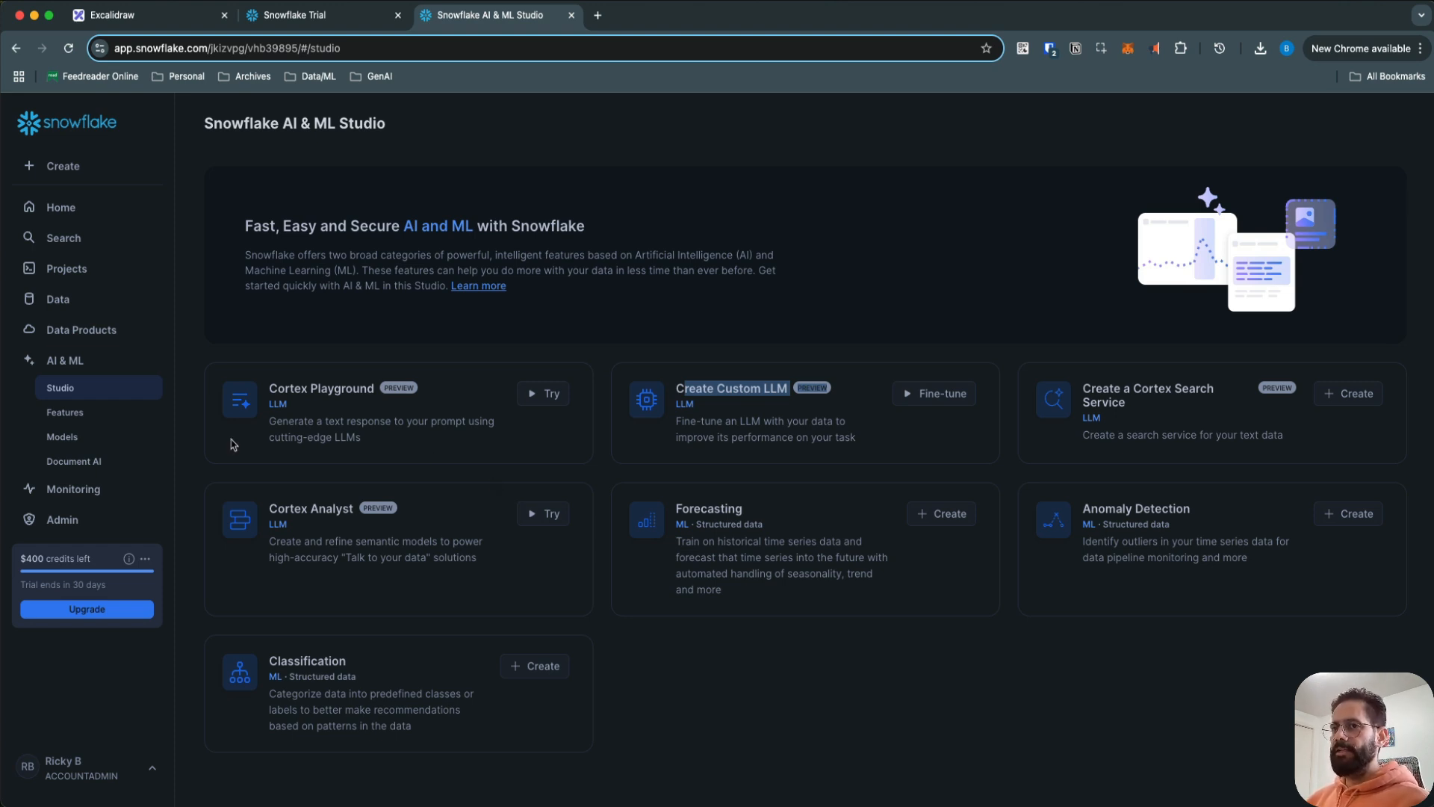
Step: Open the logged query from Query History and examine its duration, query ID and query profile node
click(88, 491)
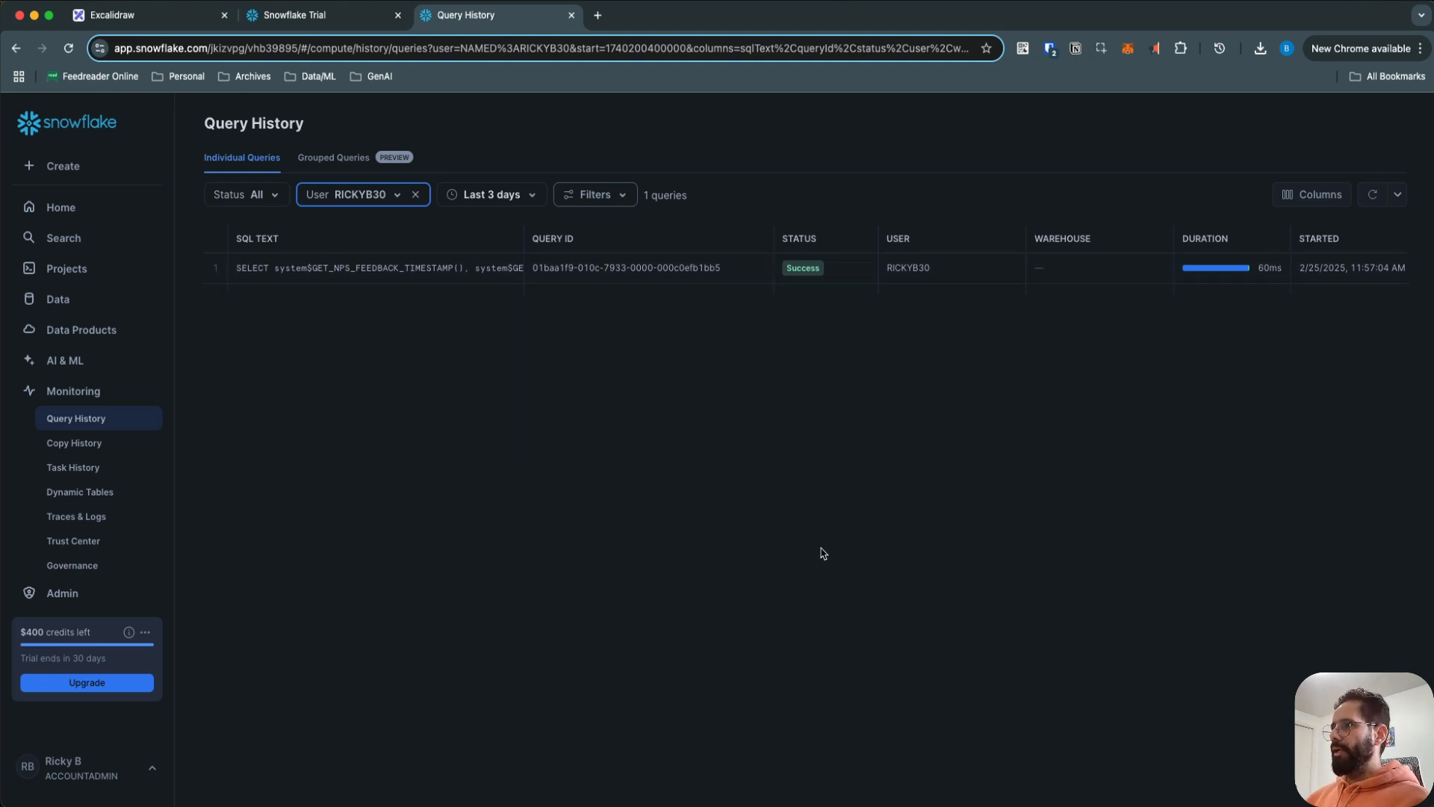
mouse_move(1260, 268)
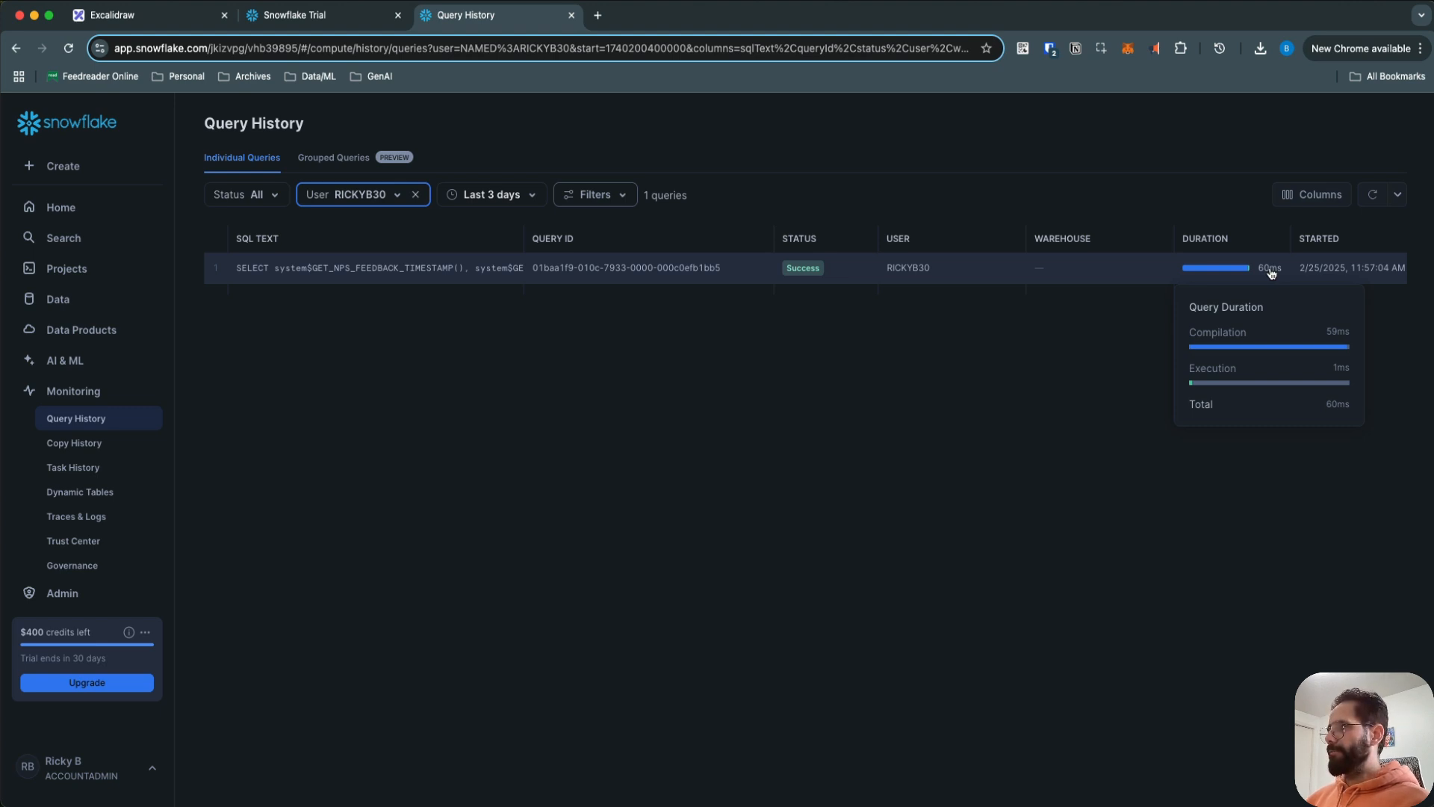
click(357, 271)
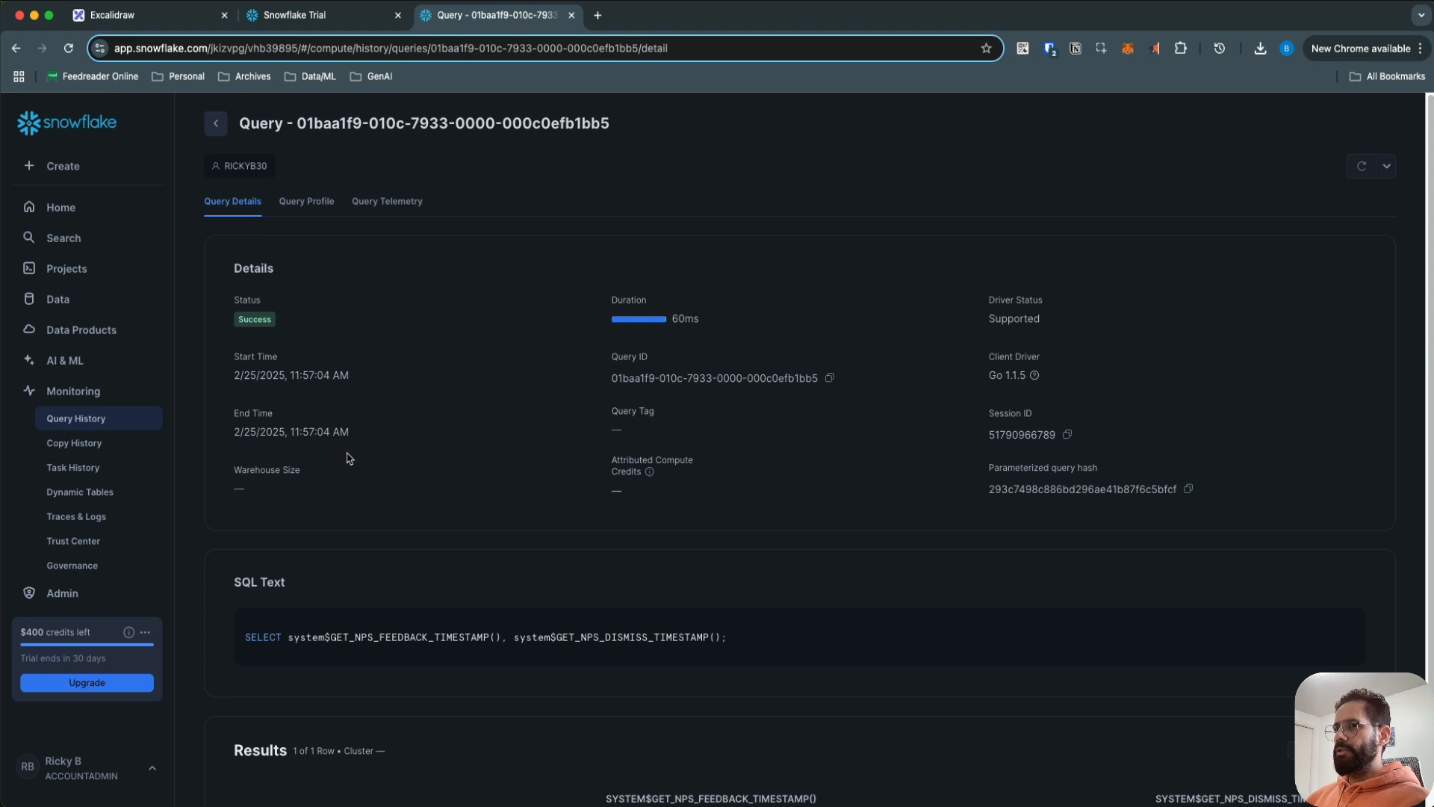
drag(705, 320, 674, 319)
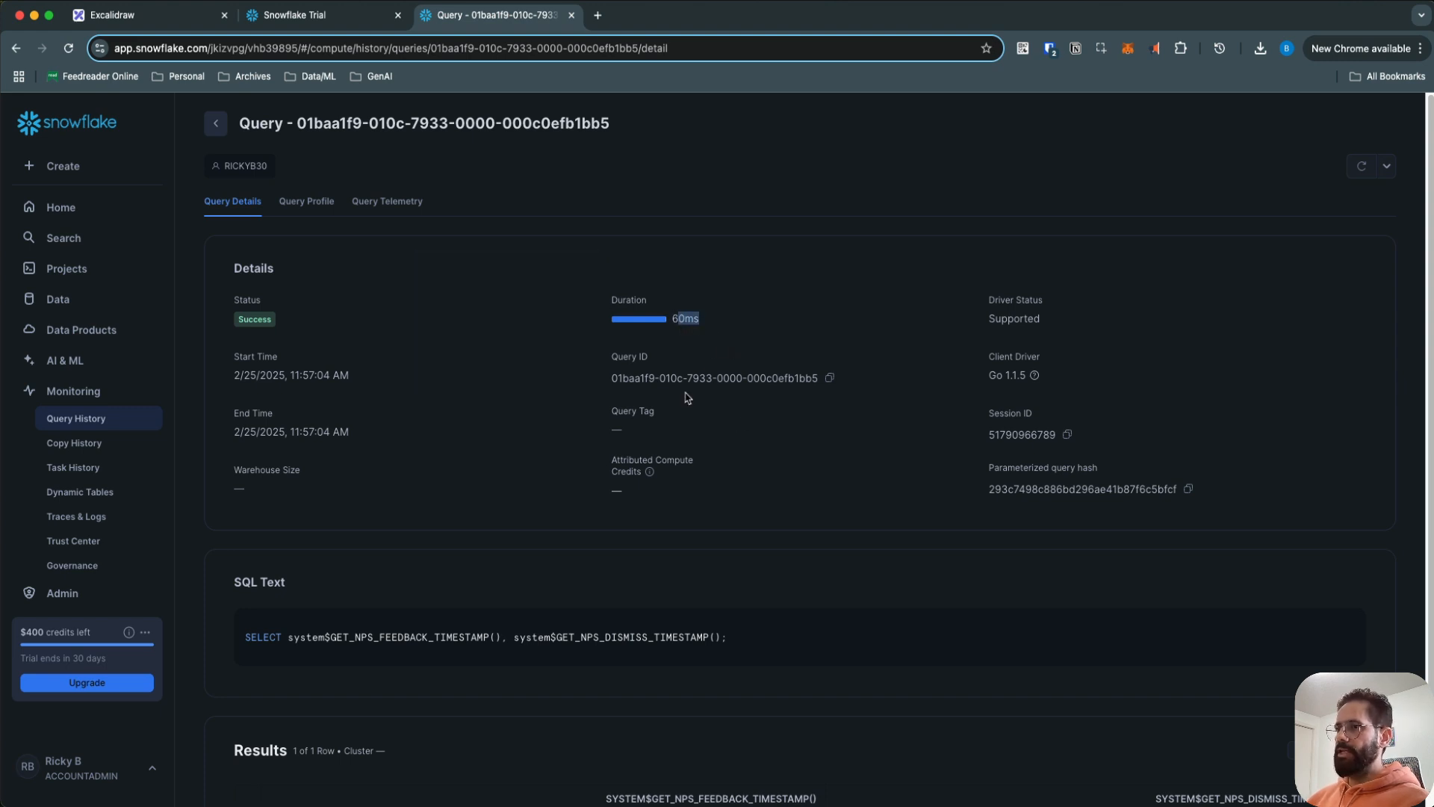
drag(649, 378, 744, 378)
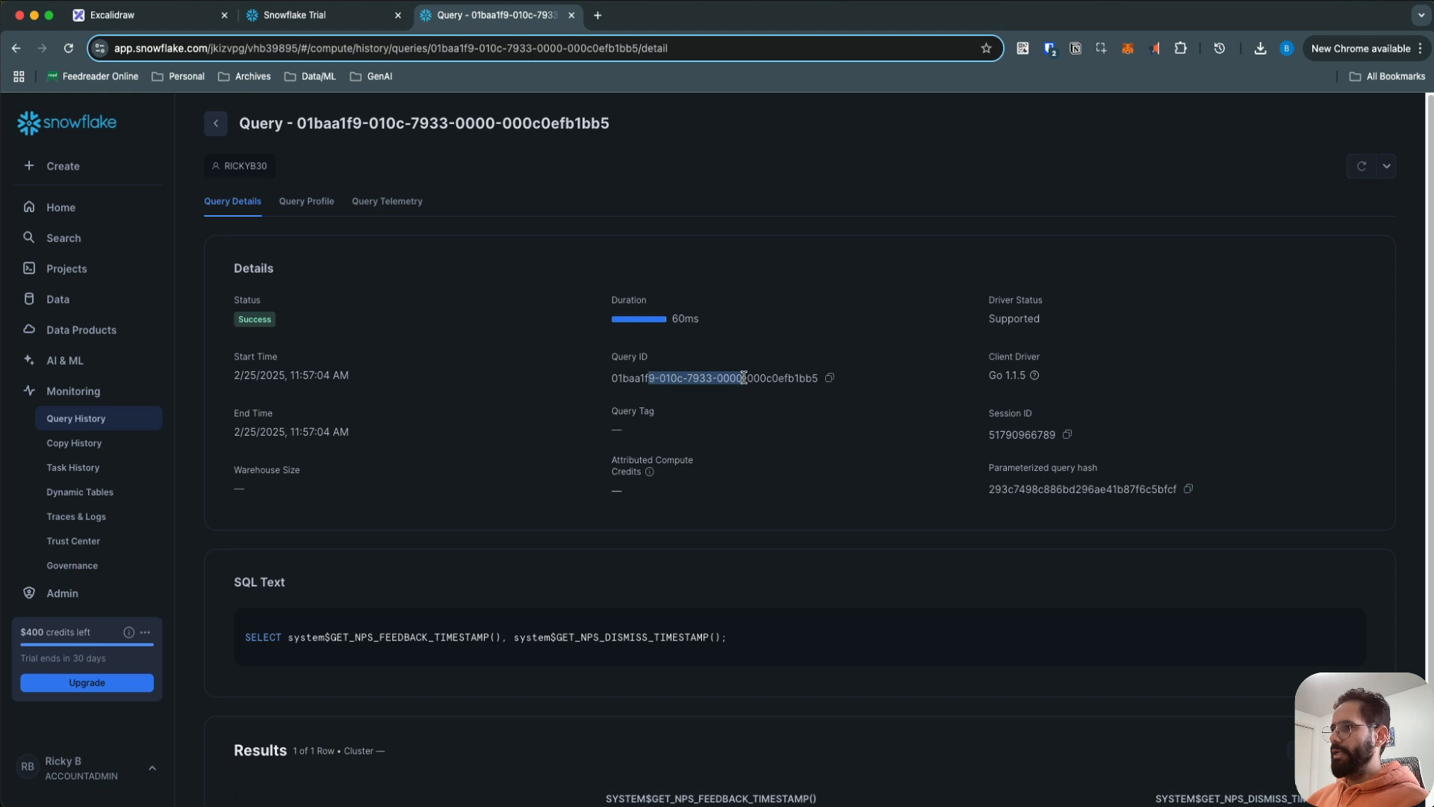
click(299, 202)
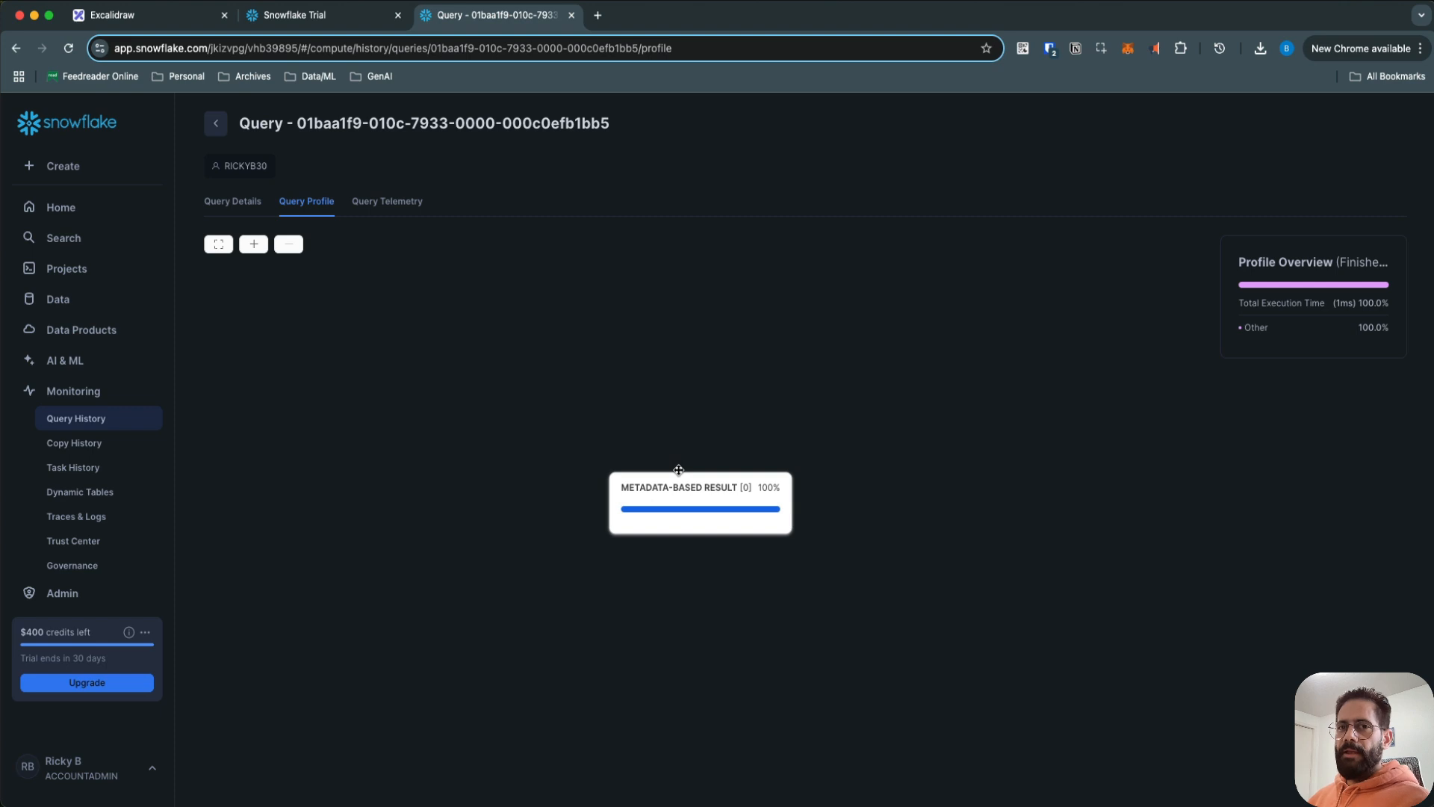
click(707, 502)
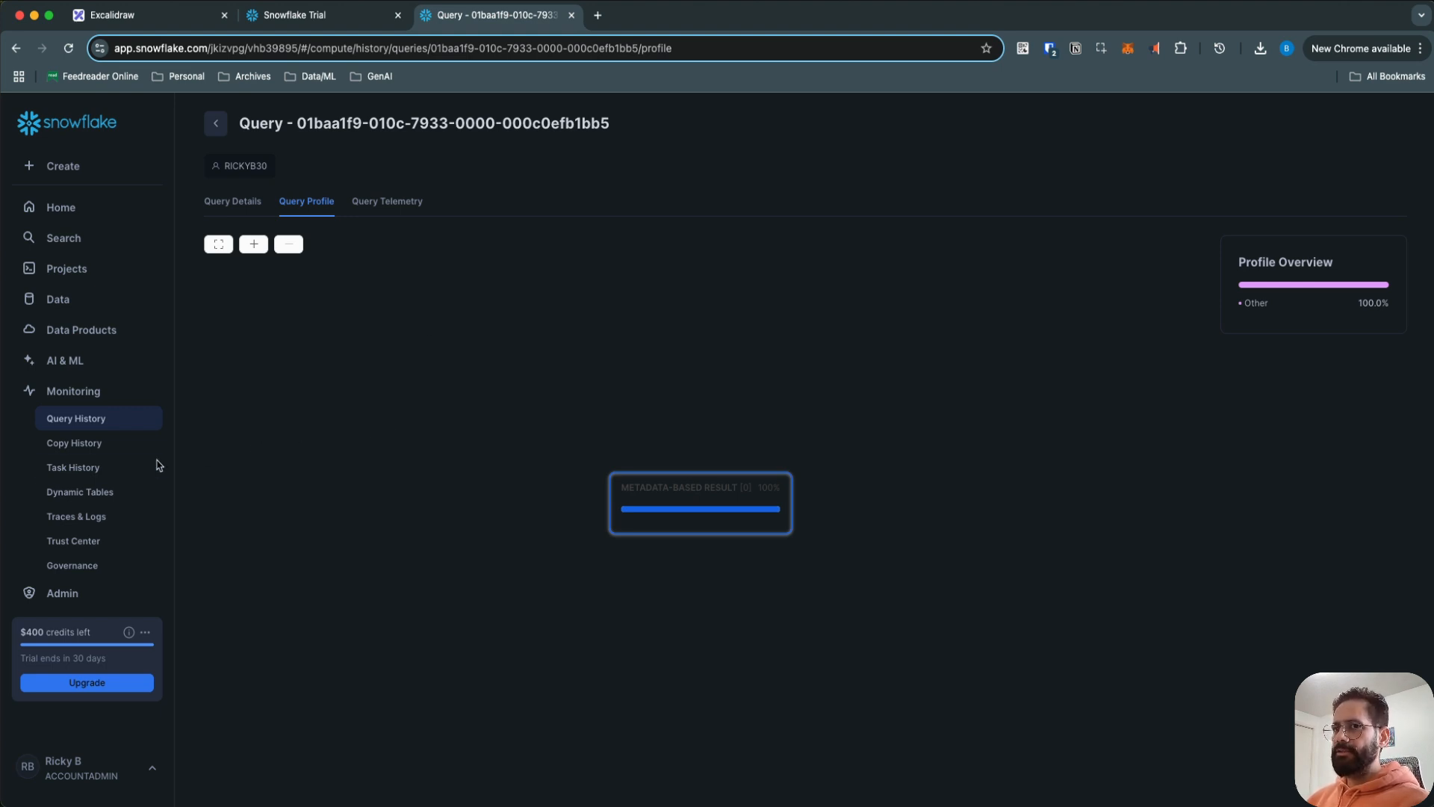
Step: Review the Copy History and Task History monitoring pages
click(83, 446)
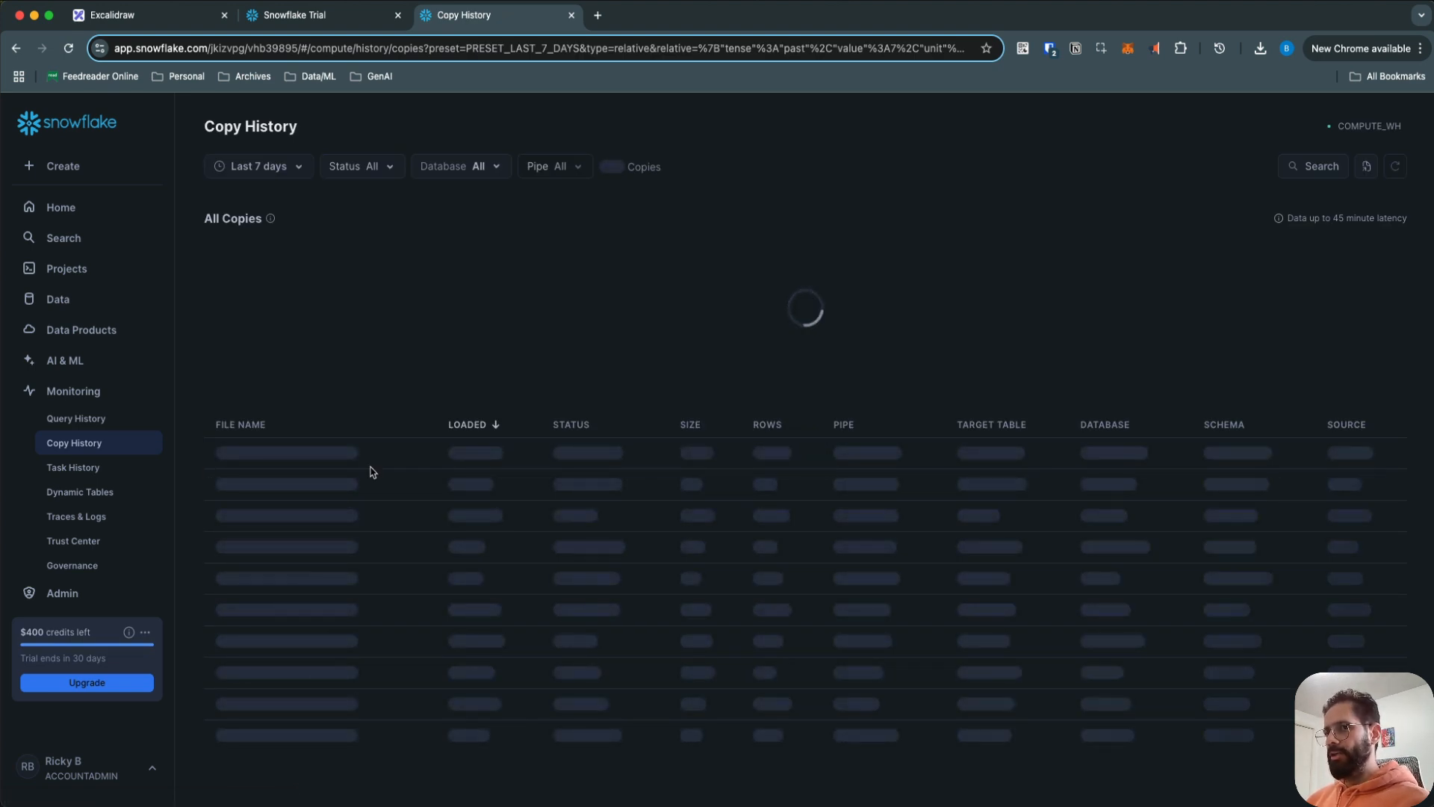
click(109, 471)
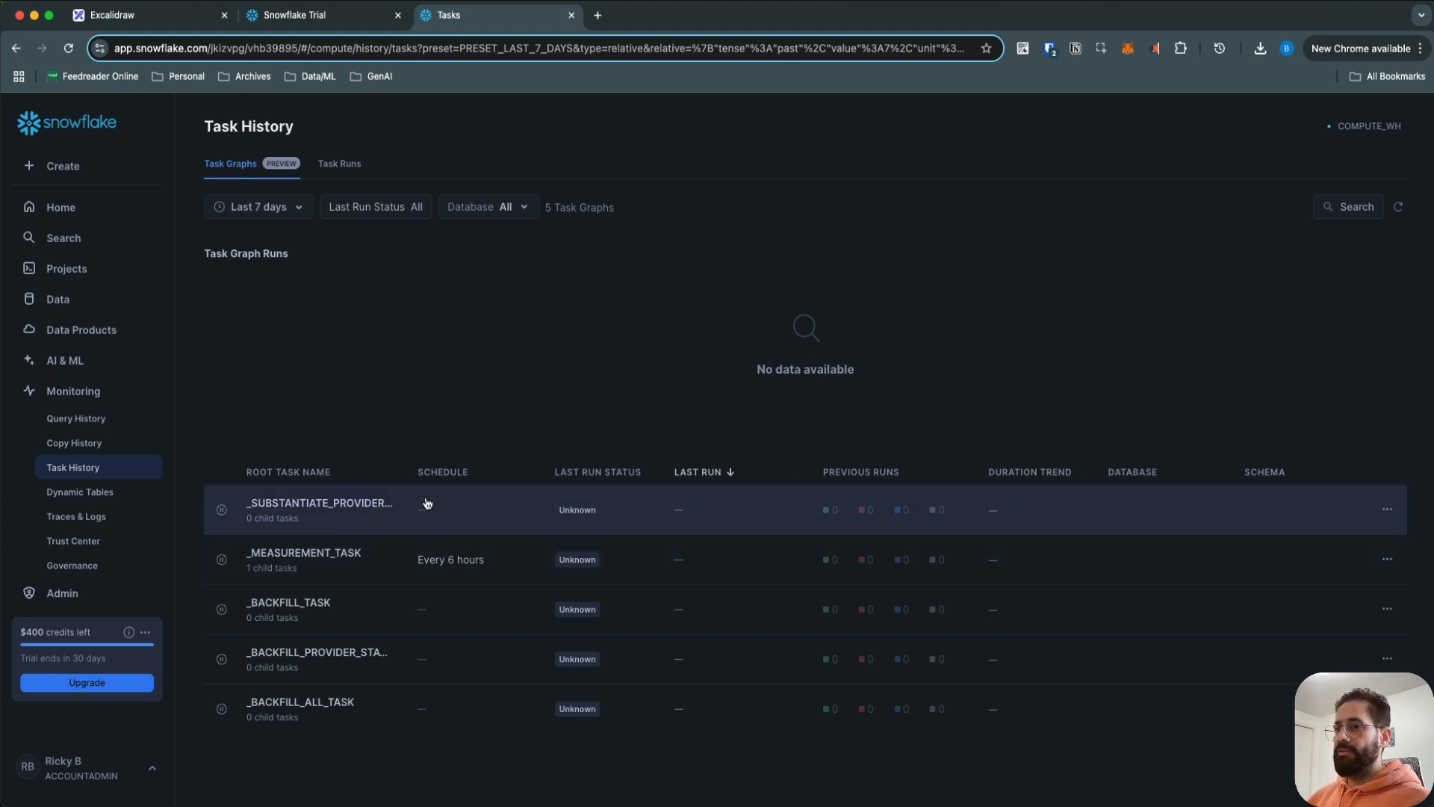
Step: Review the Dynamic Tables and Traces & Logs monitoring pages
click(111, 499)
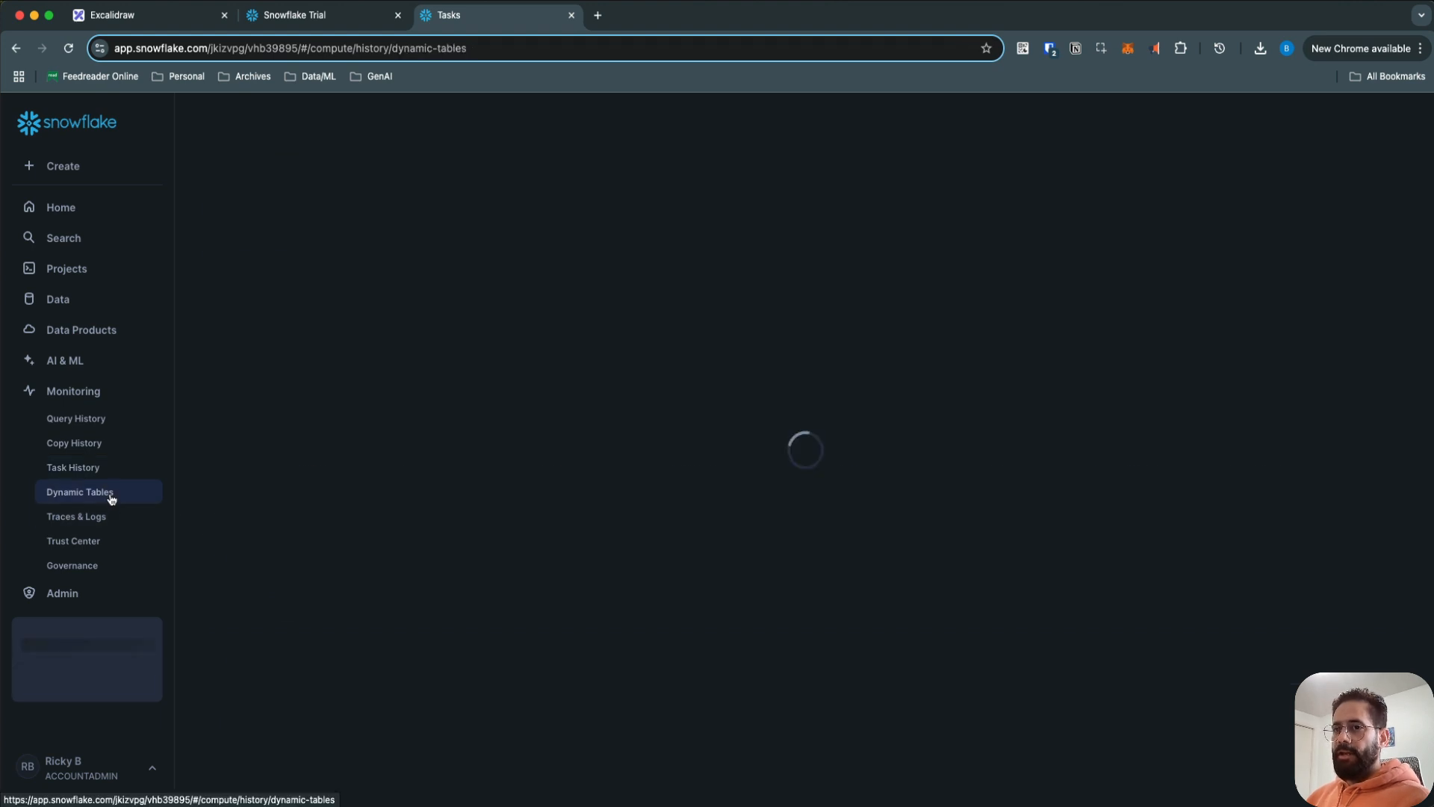
click(113, 527)
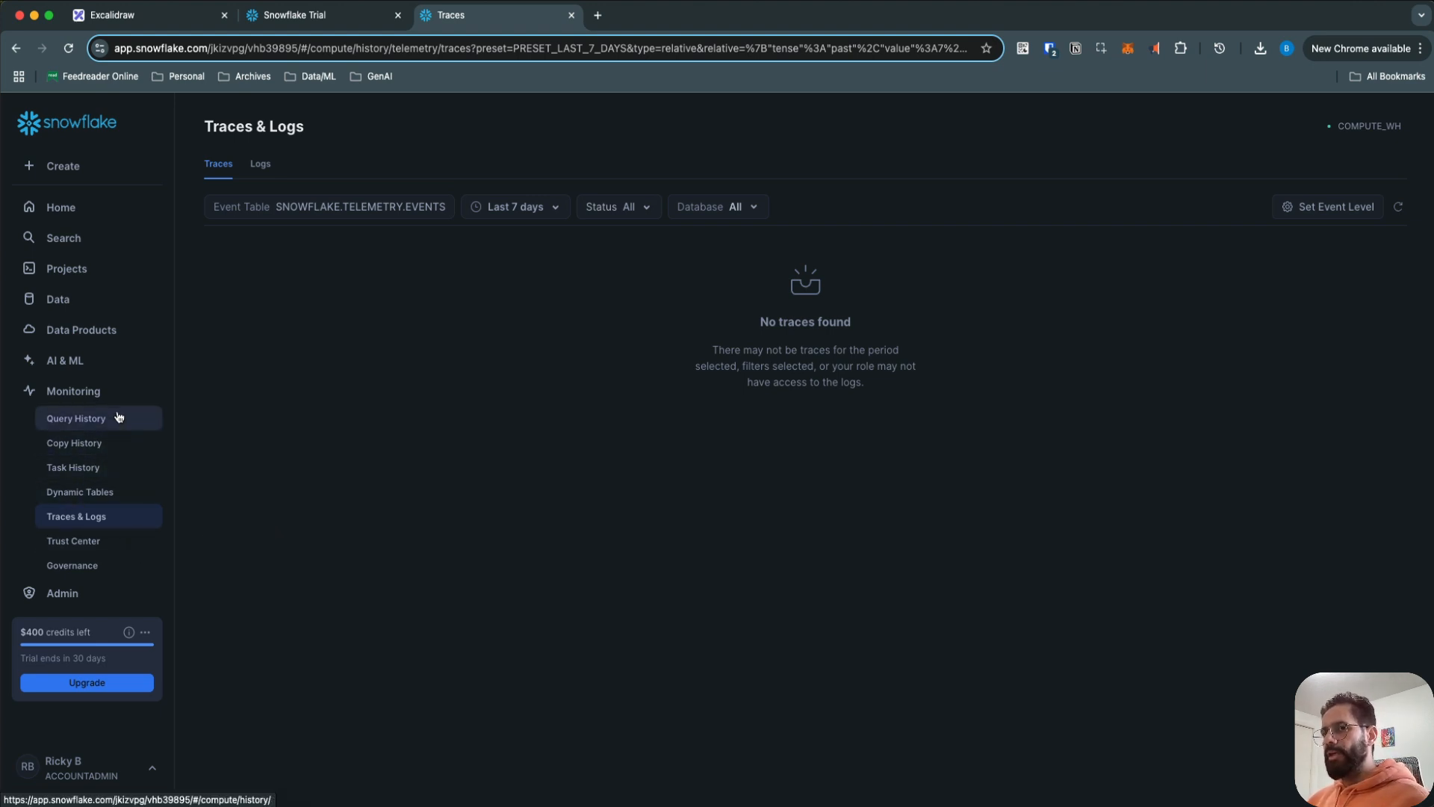
Step: Tour the account's administration pages: Cost Management, Warehouses, Users & Roles, Accounts, and Billing & Terms
click(79, 592)
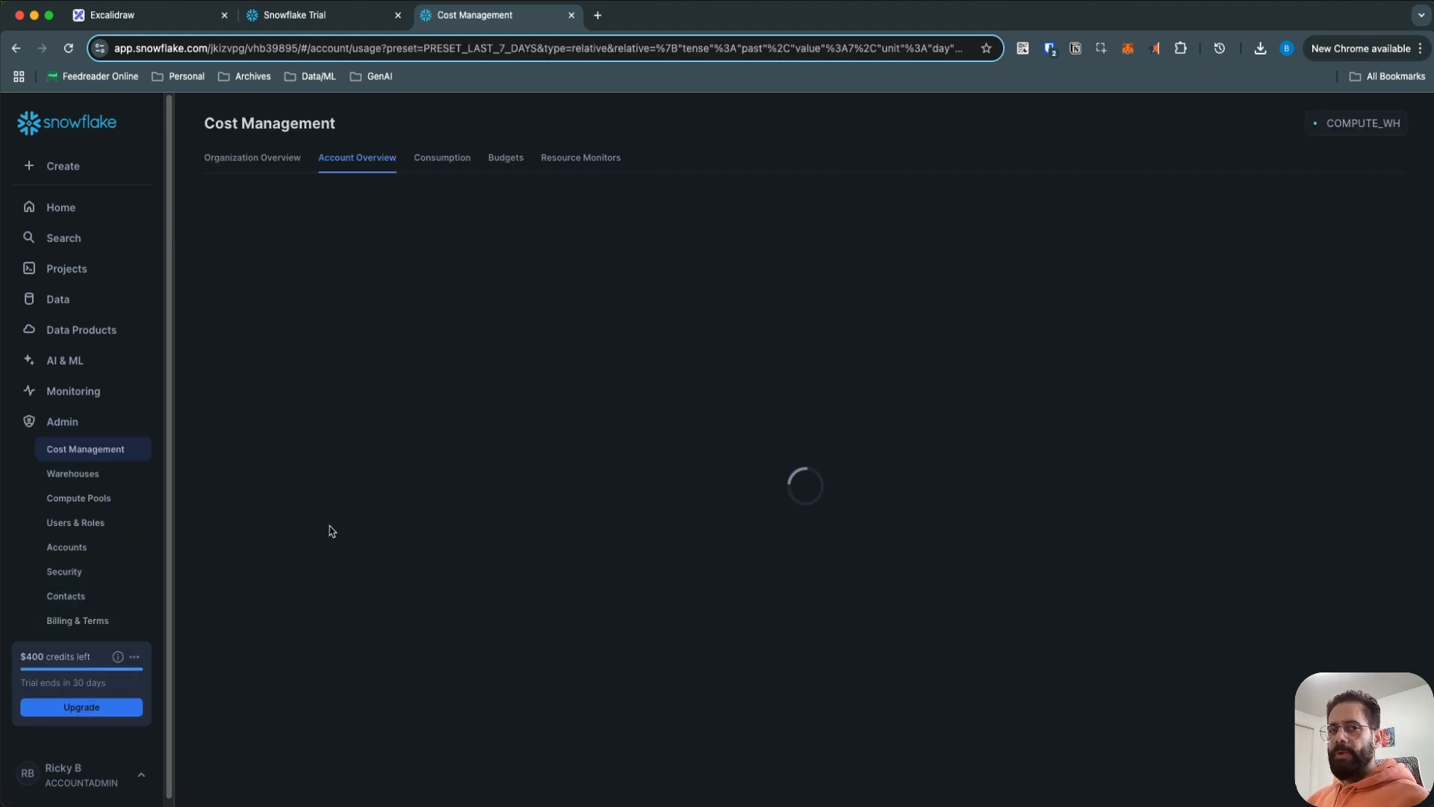
click(63, 476)
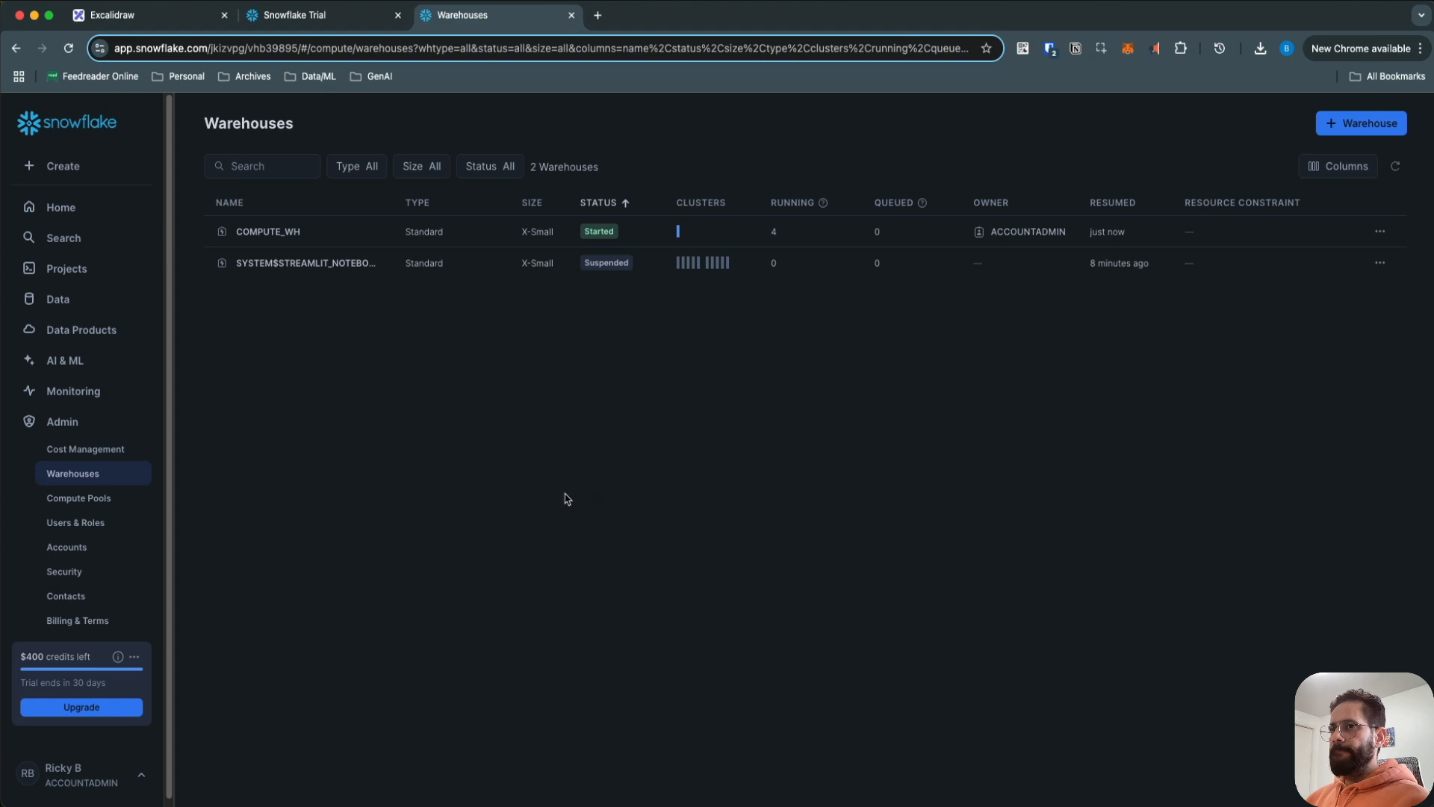
click(97, 526)
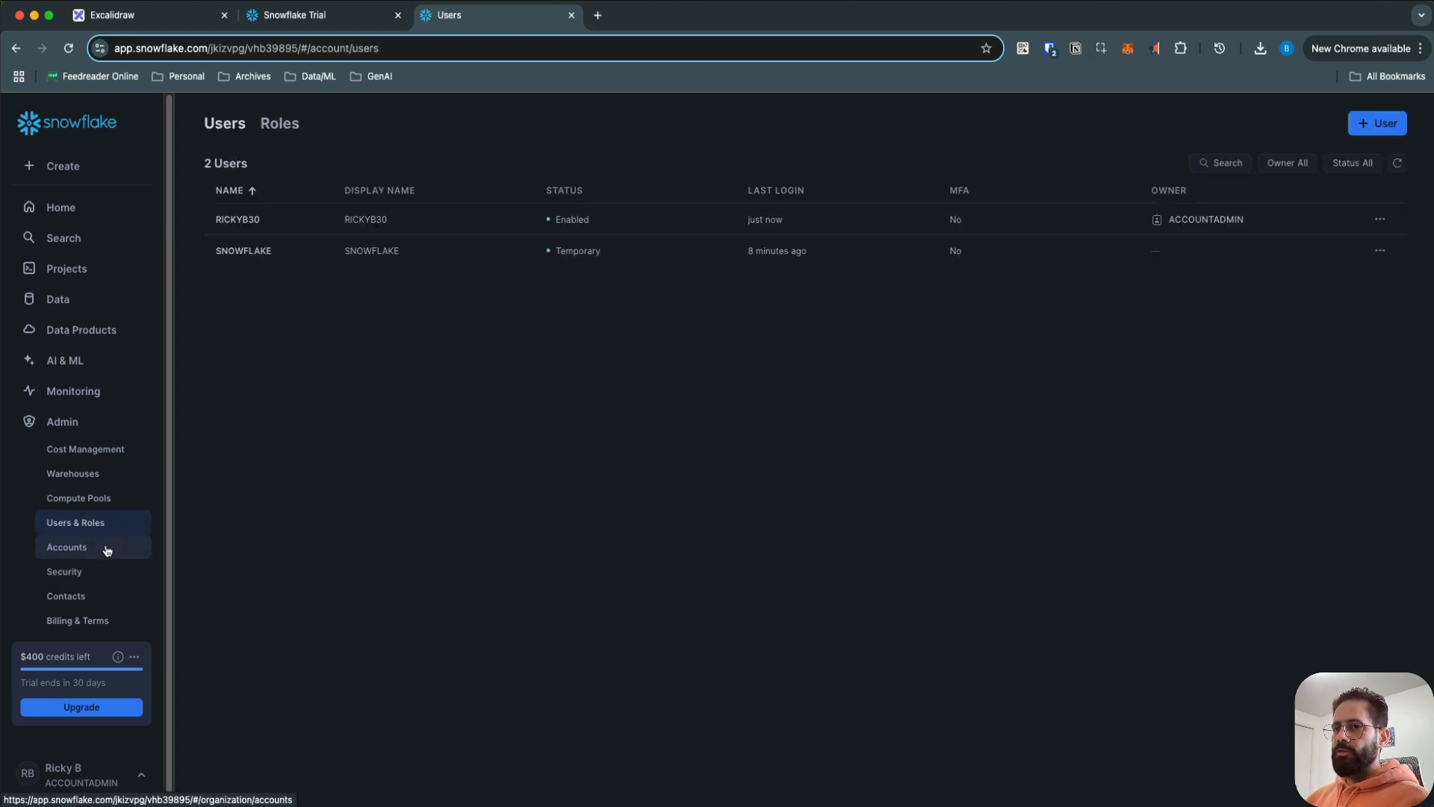
click(106, 551)
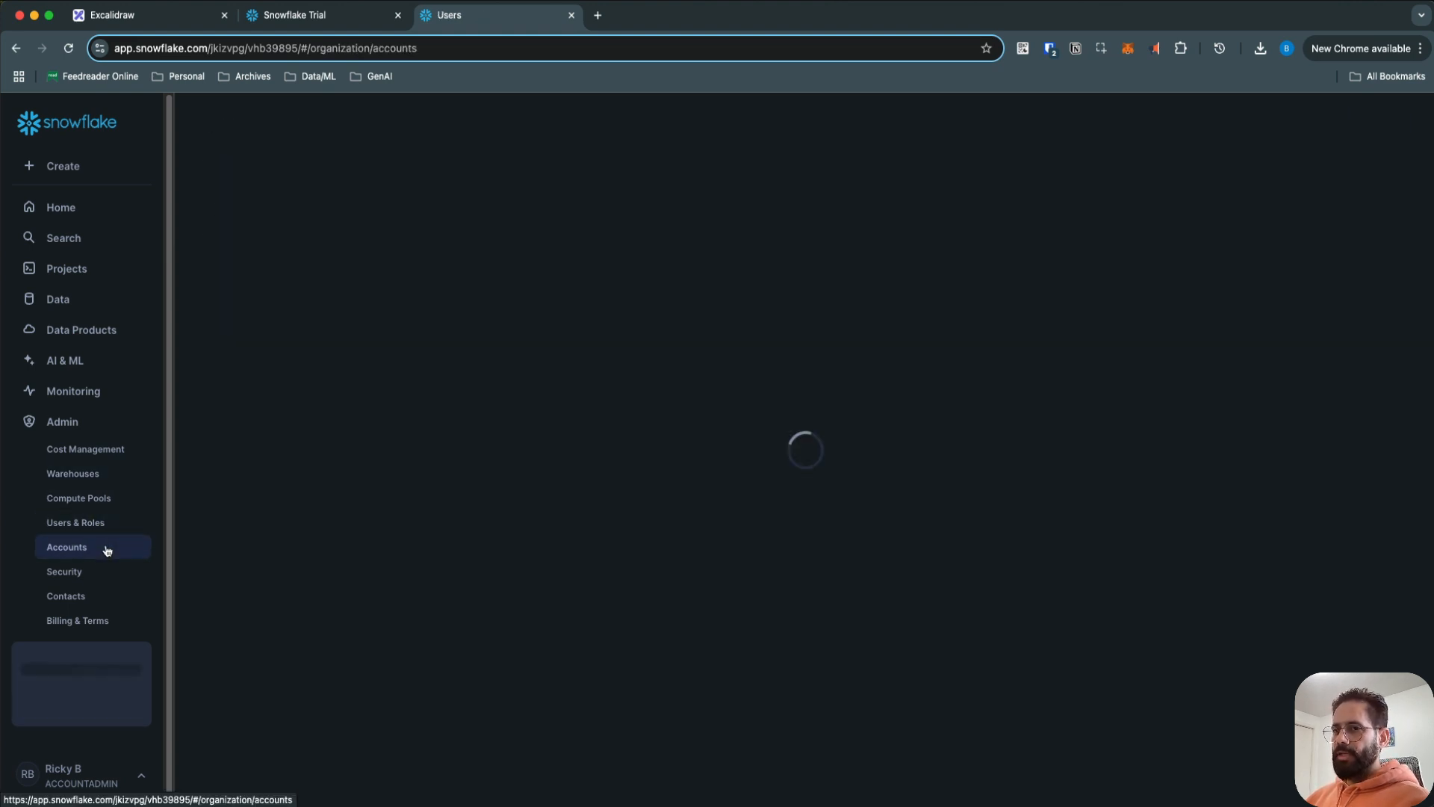
click(91, 621)
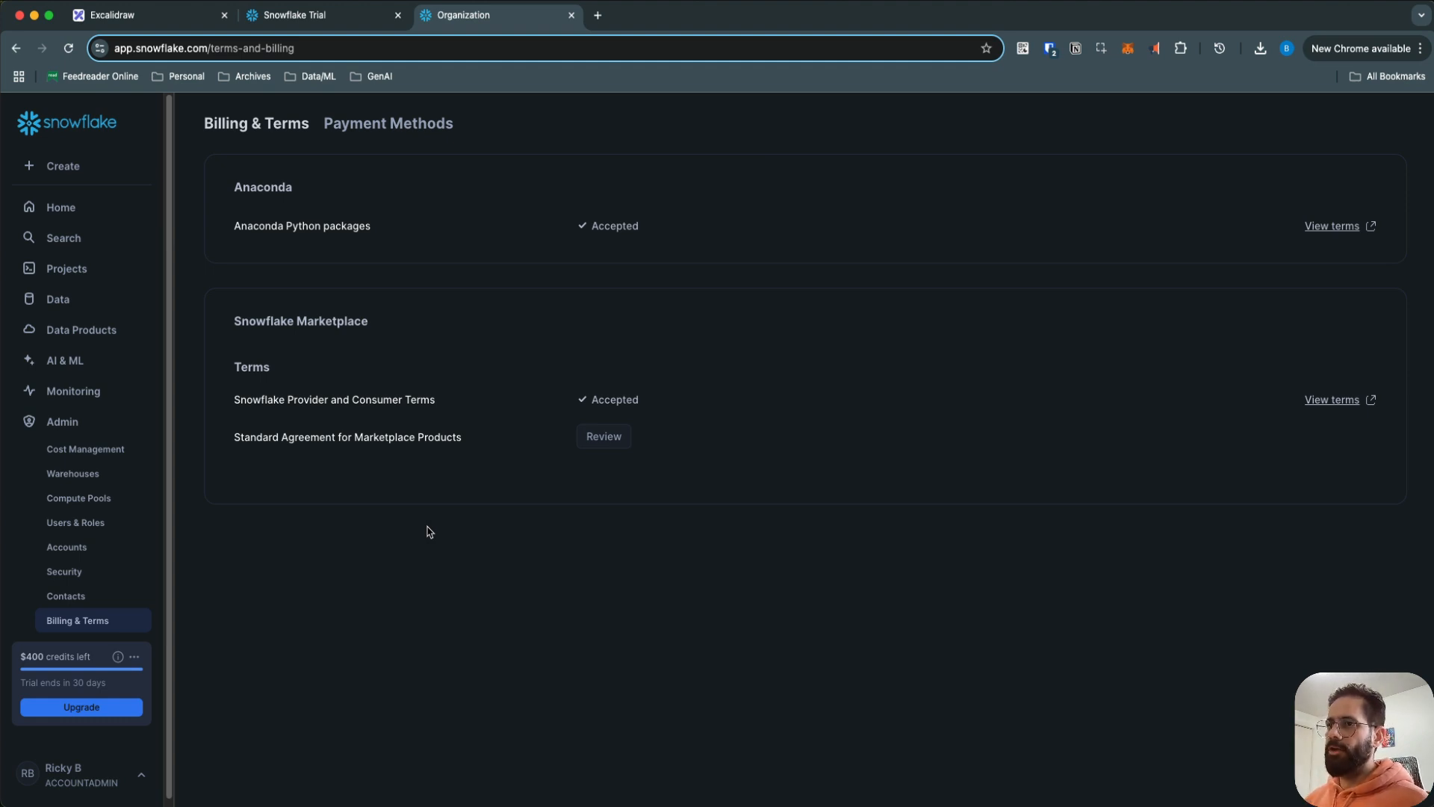
Step: Return to the Snowflake Home page, and switch to the Snowflake Architecture diagram in Excalidraw
click(88, 207)
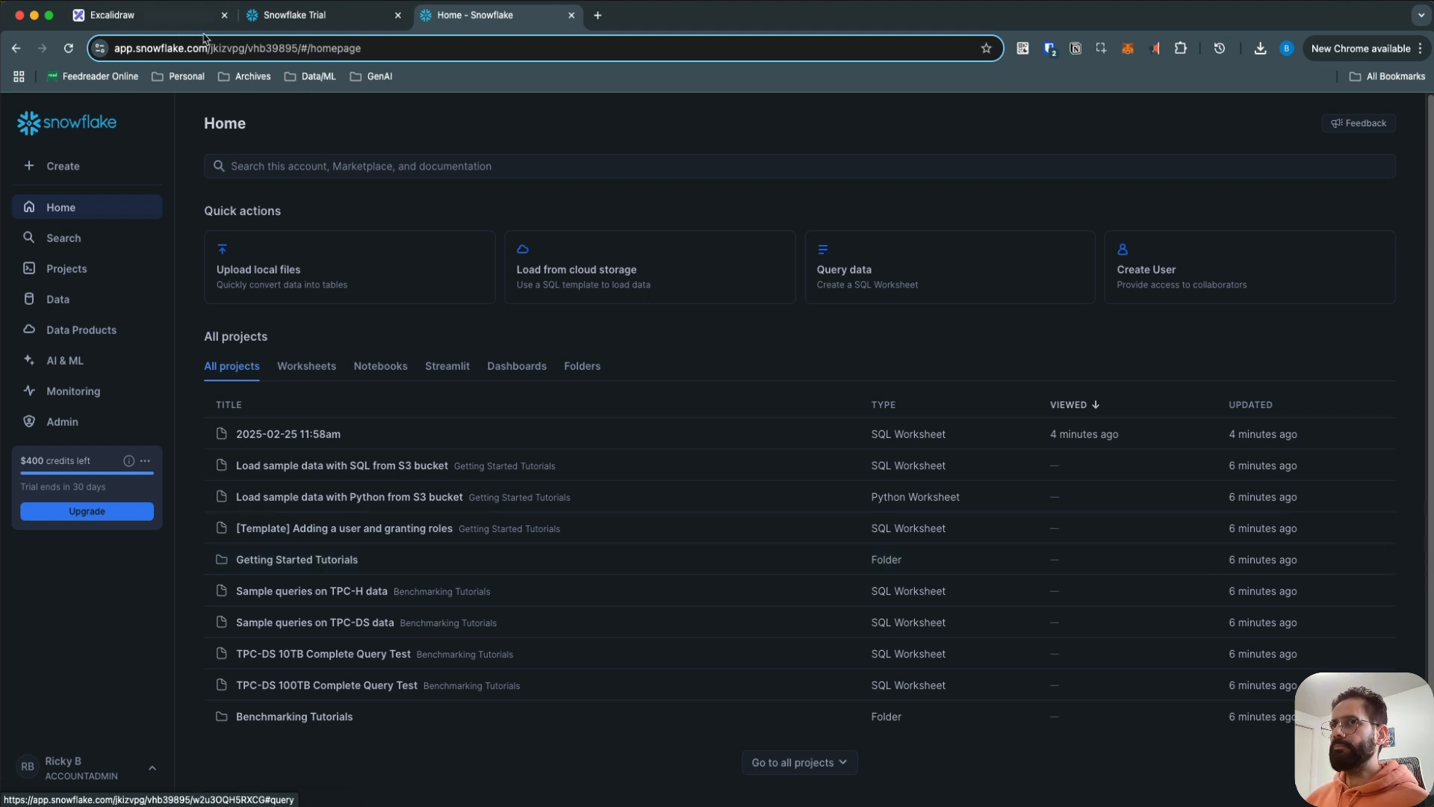
click(175, 18)
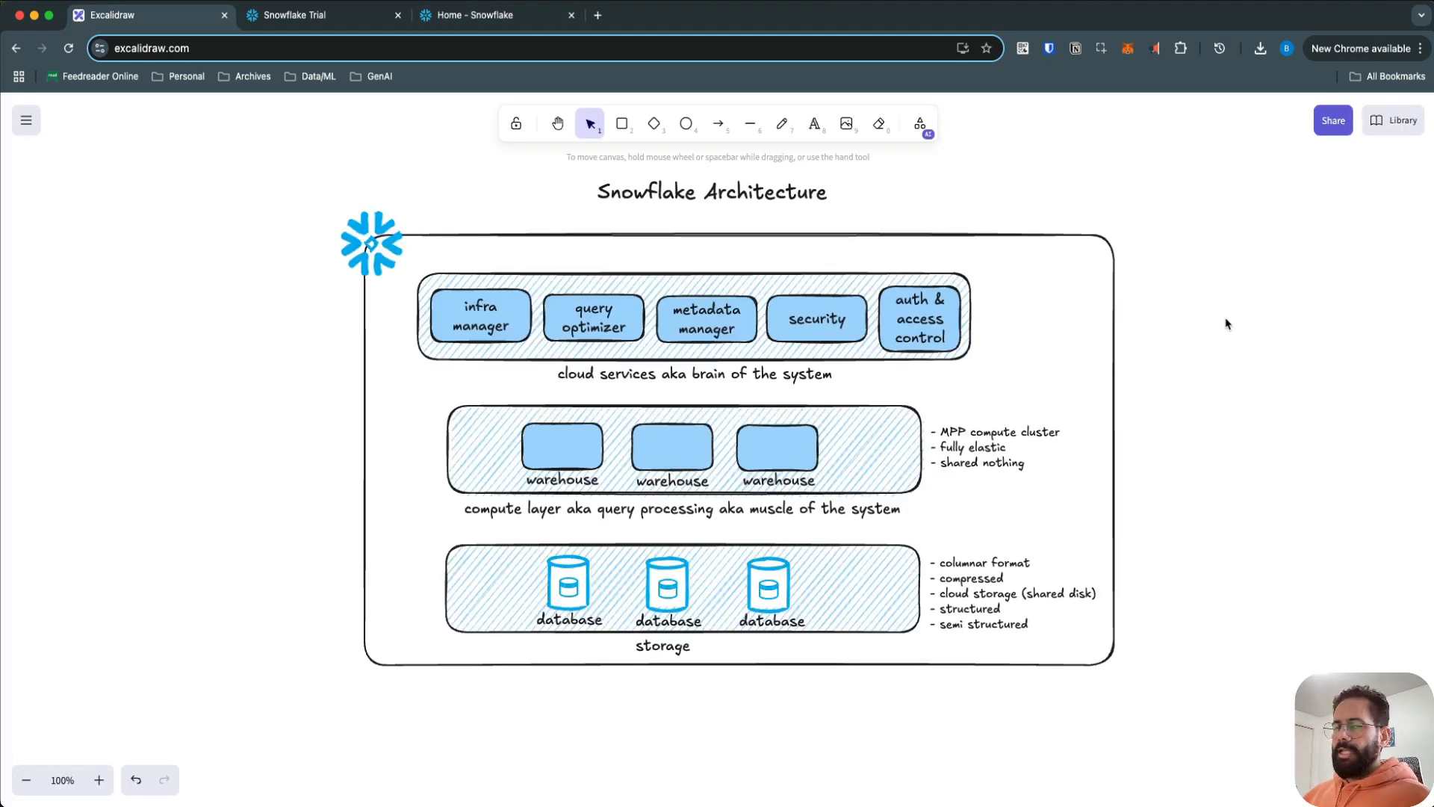